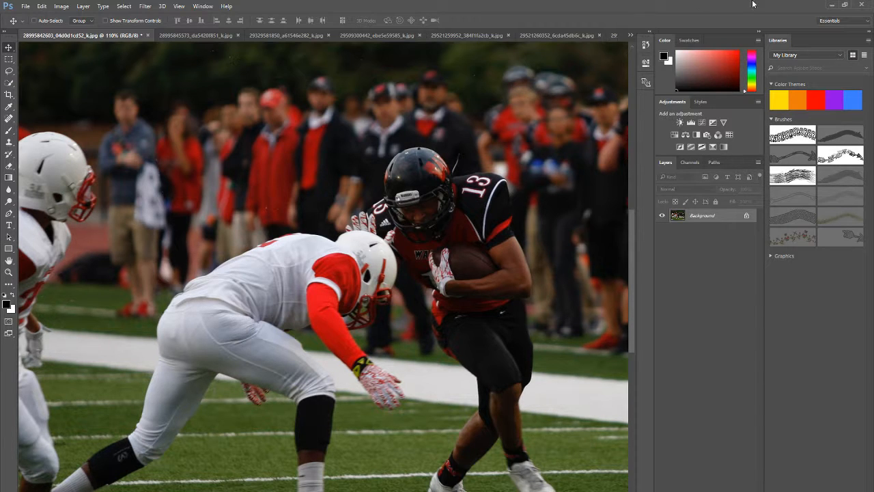
- Show the Actions panel and load the basic adjustment actions file from the desktop into Photoshop
click(833, 5)
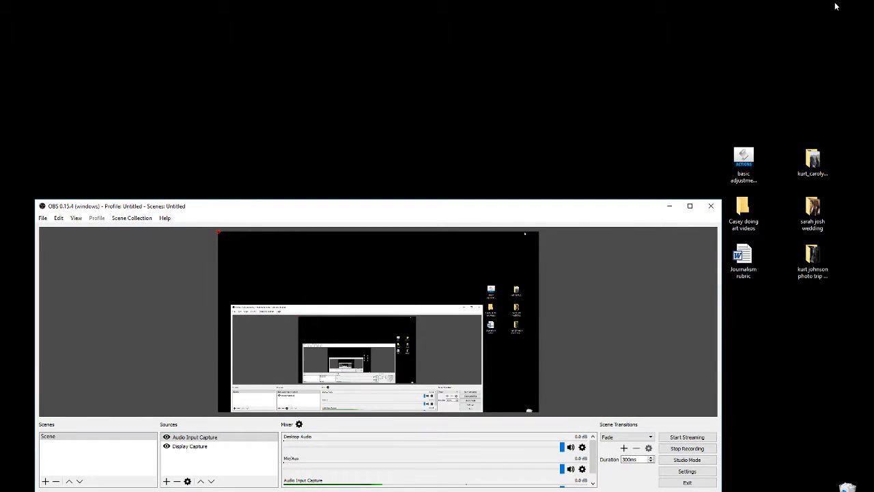
click(748, 164)
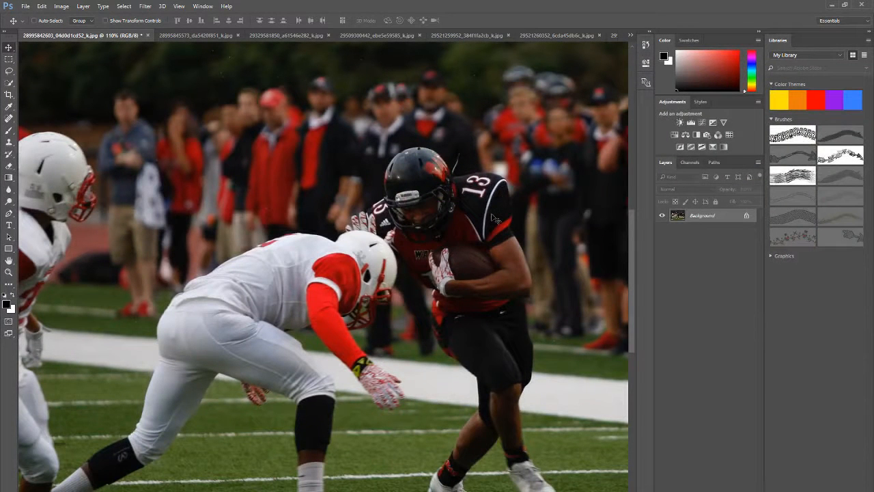
click(206, 7)
click(228, 69)
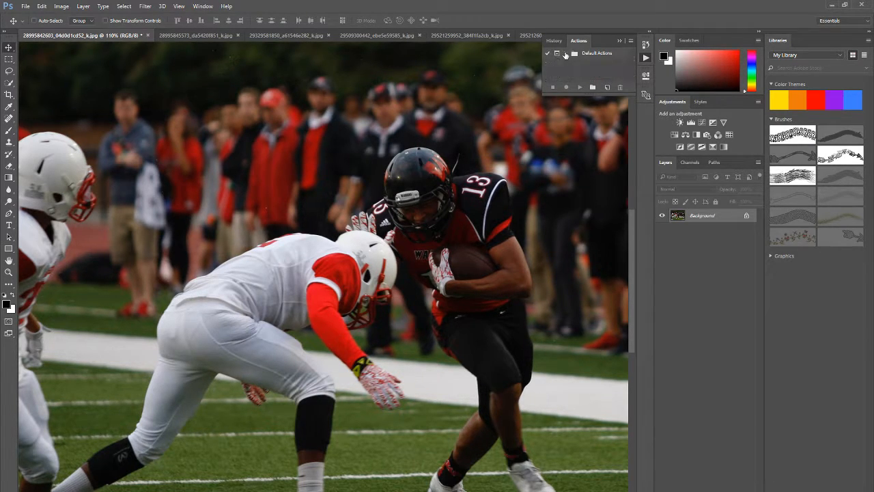
click(831, 5)
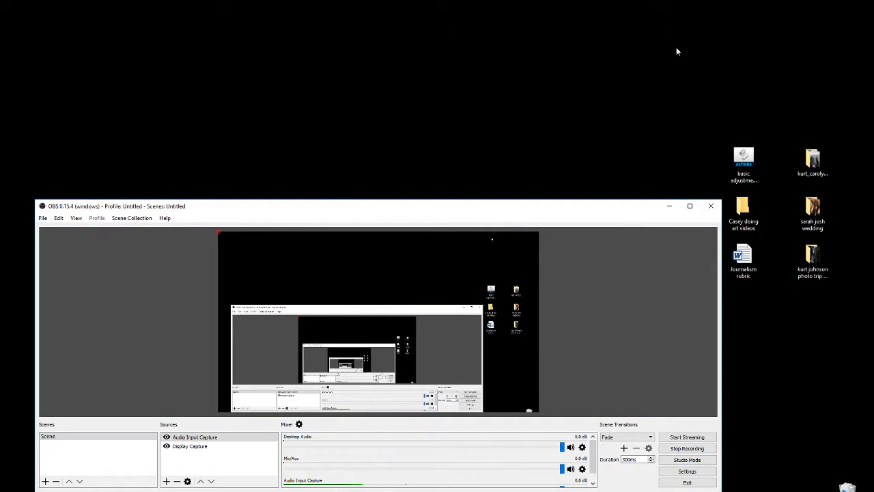
double_click(747, 164)
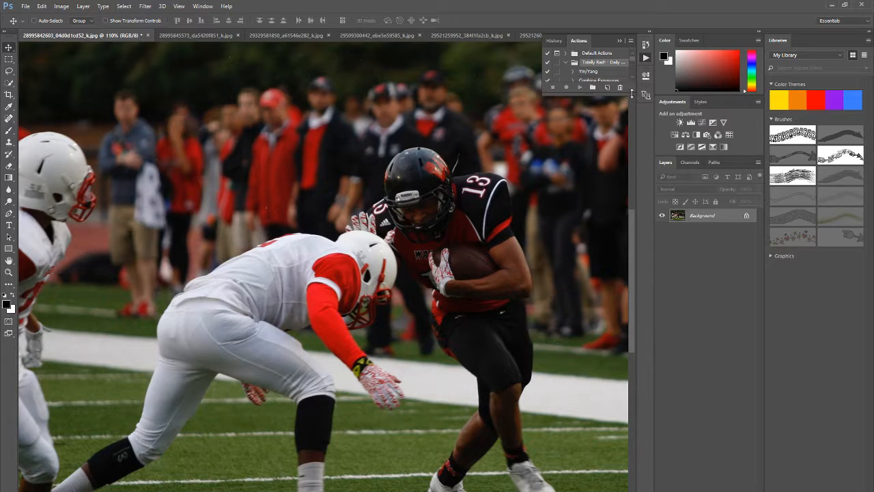
- Lengthen the Actions panel until it lists every action in the Totally Rad set
drag(632, 93, 632, 338)
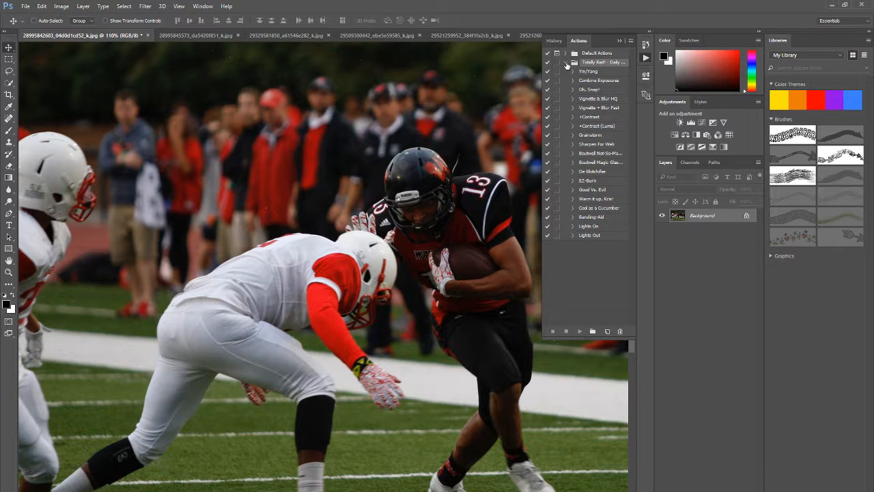
click(554, 41)
click(577, 43)
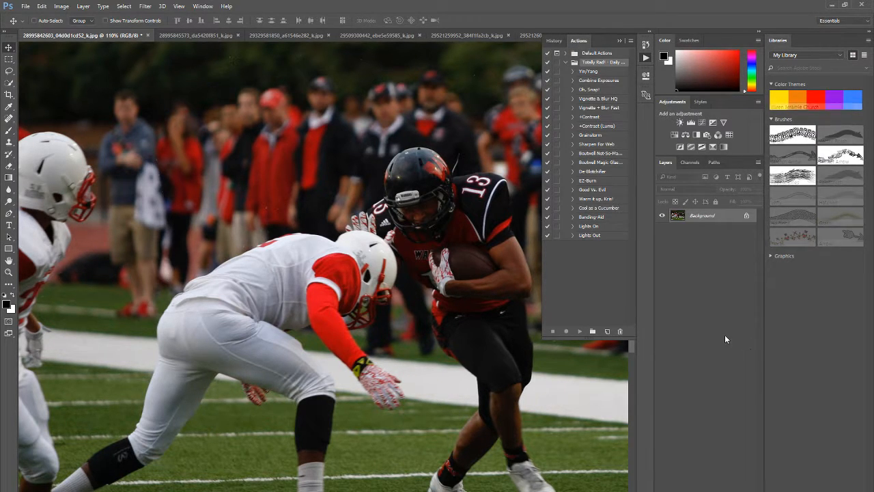
- Collapse the Libraries, Color, Adjustments, Layers and Actions panels to icons to free up space around the photo
click(868, 32)
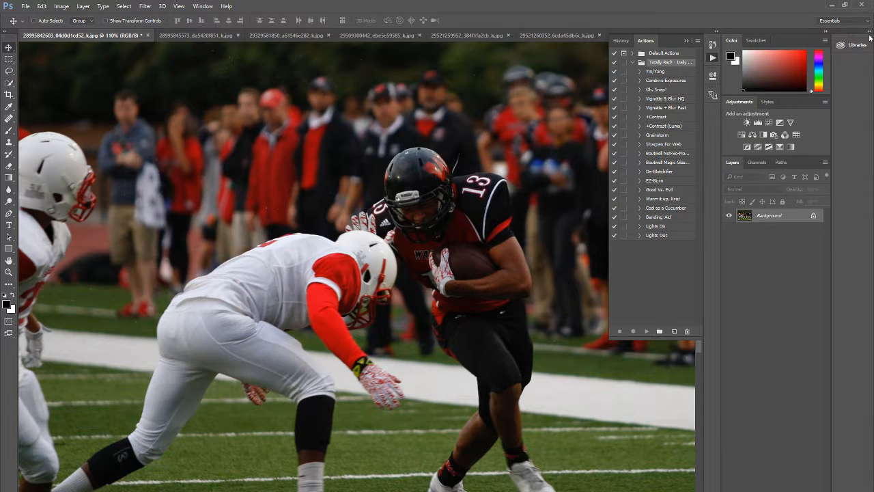
click(825, 32)
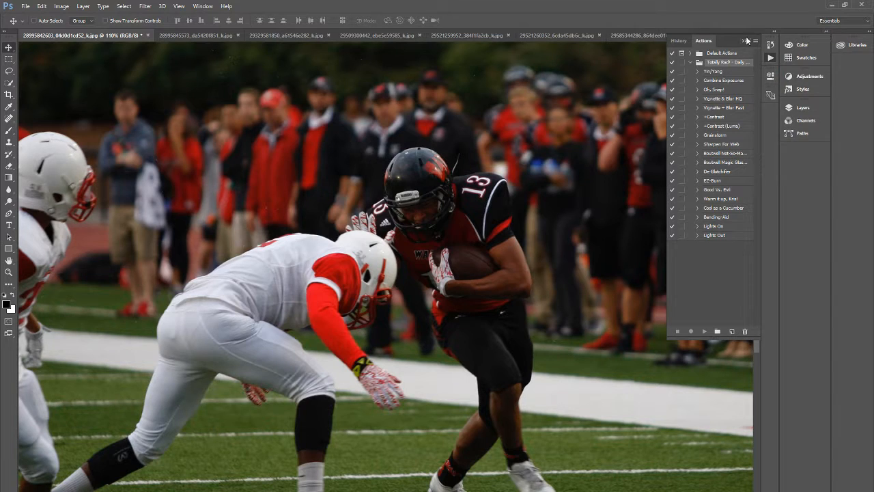
click(746, 40)
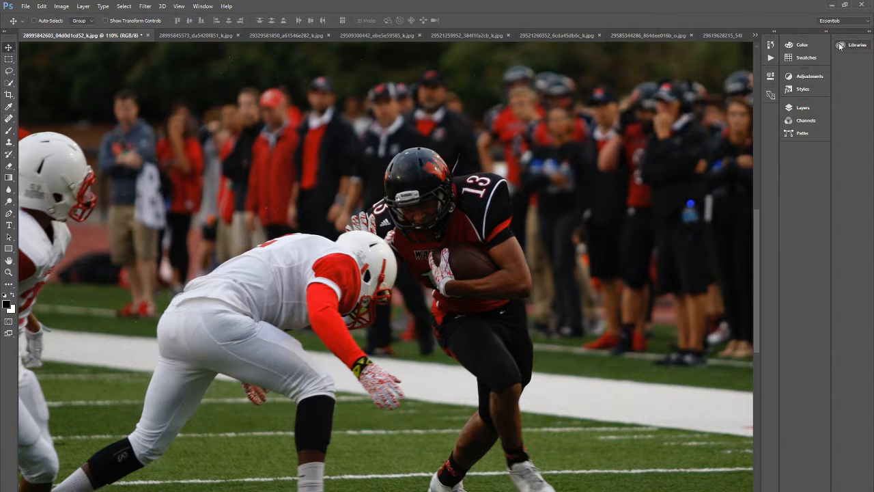
click(770, 46)
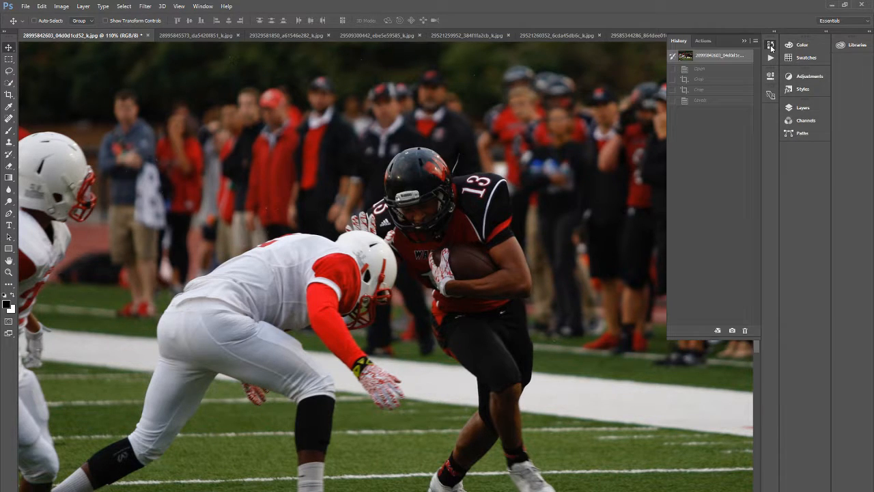
click(771, 47)
click(770, 59)
click(770, 59)
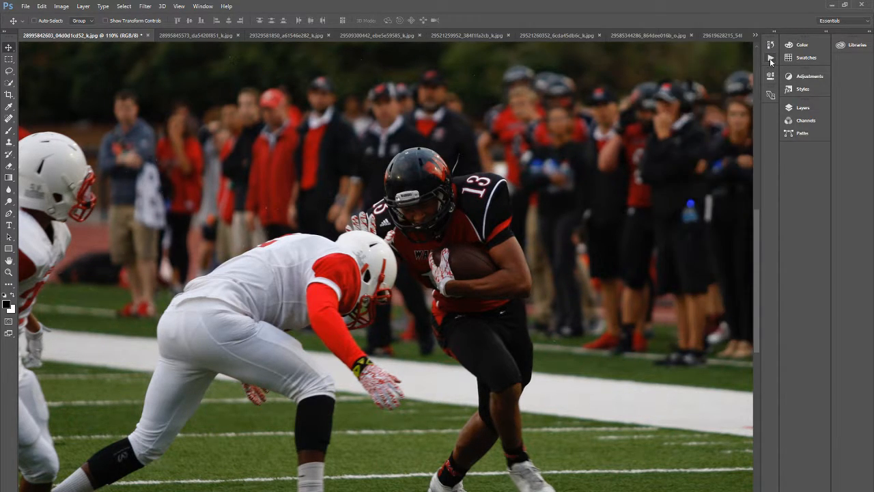
click(770, 60)
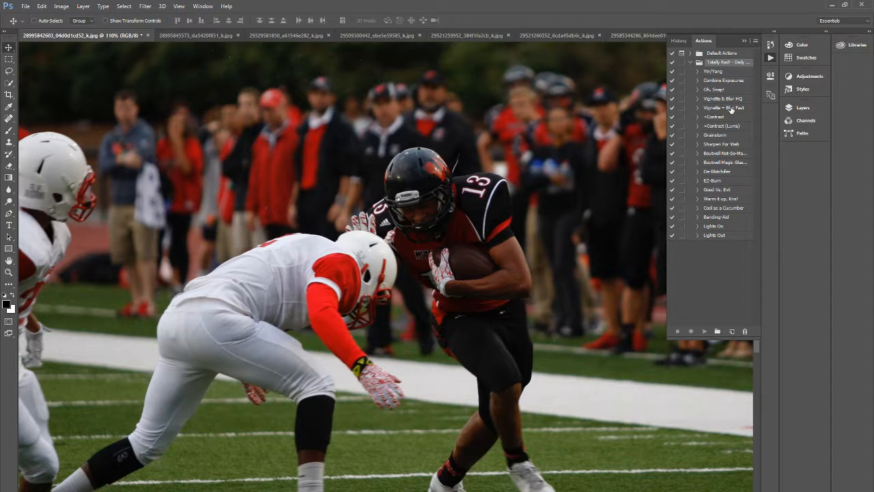
click(772, 58)
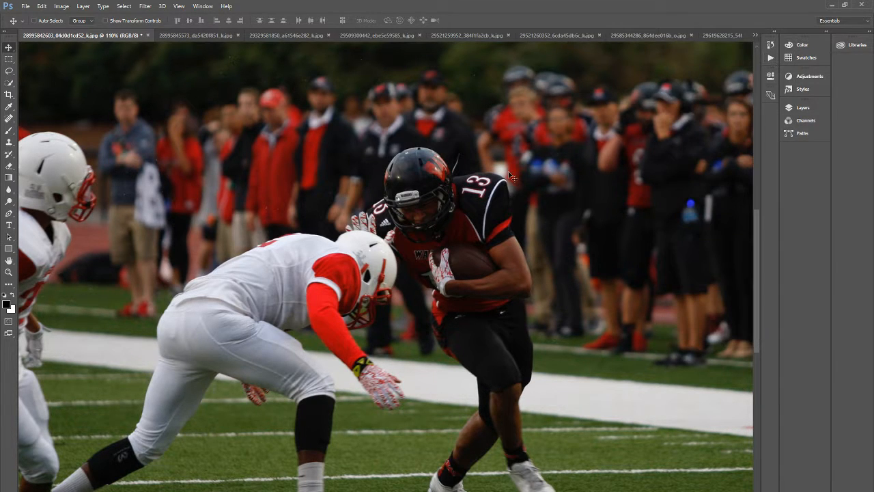
- Fit the whole photo on screen and frame a crop around the three players, keeping the original ratio
click(179, 7)
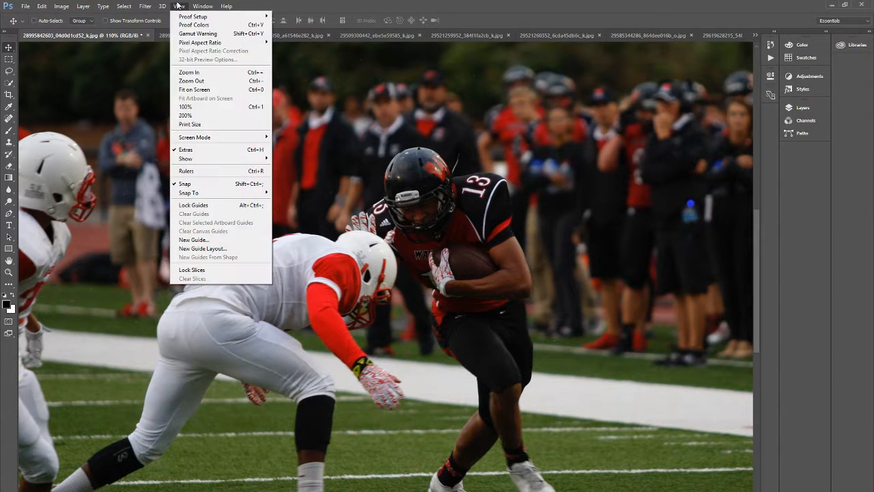
click(205, 89)
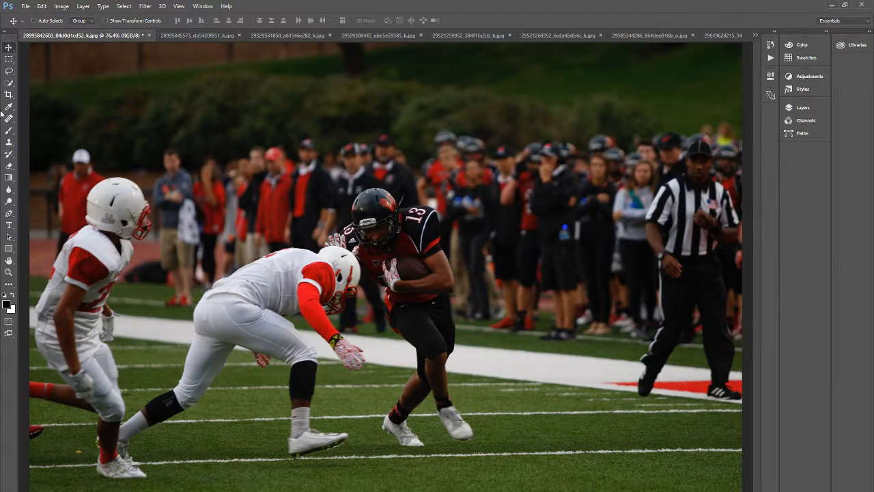
click(12, 99)
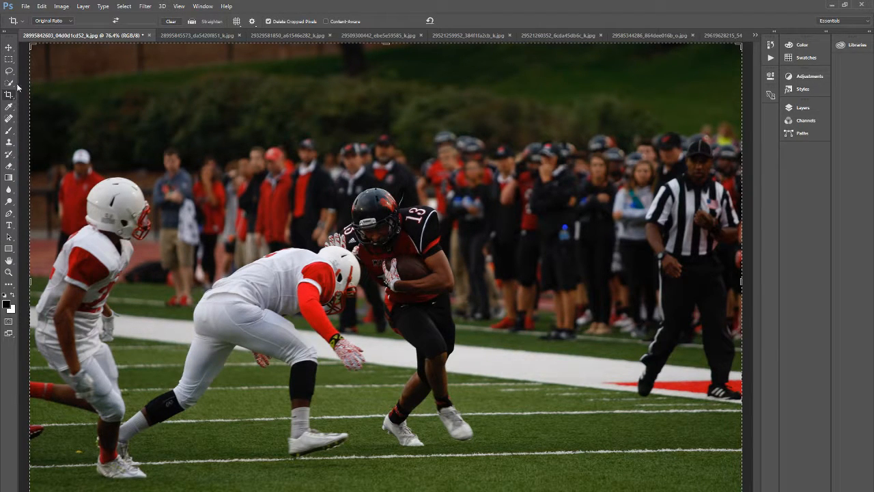
click(59, 22)
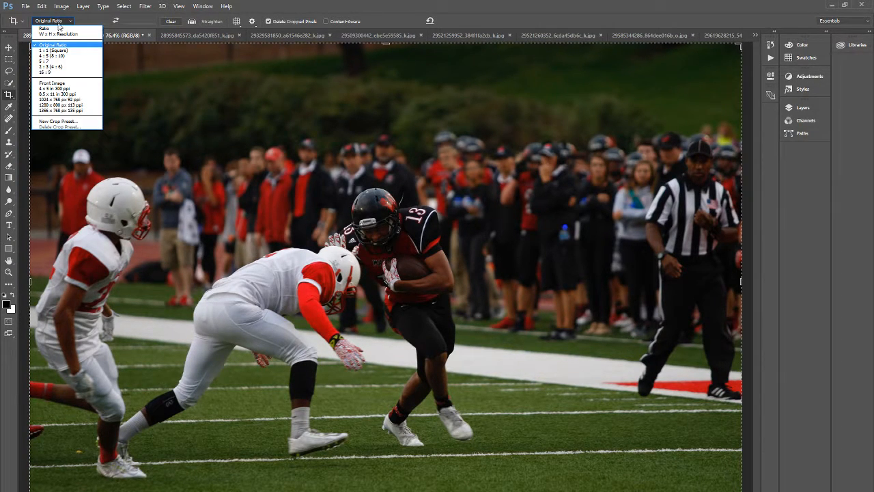
click(58, 46)
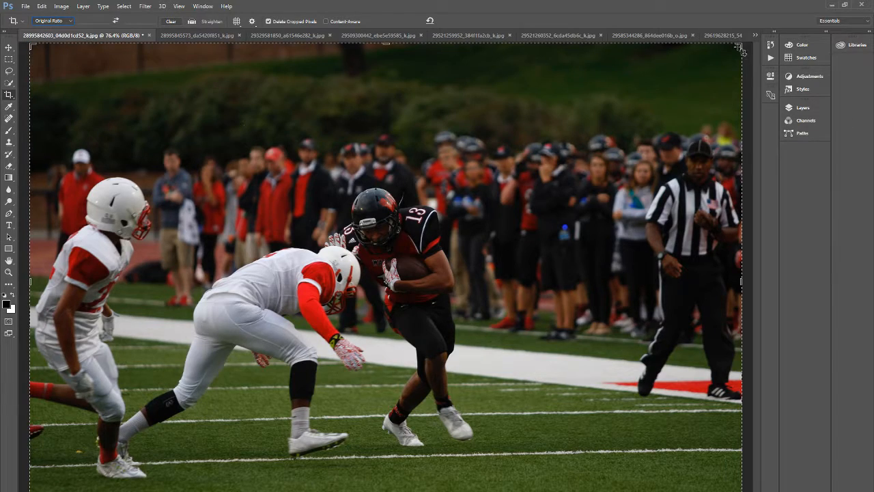
drag(742, 44, 617, 108)
drag(534, 211, 493, 237)
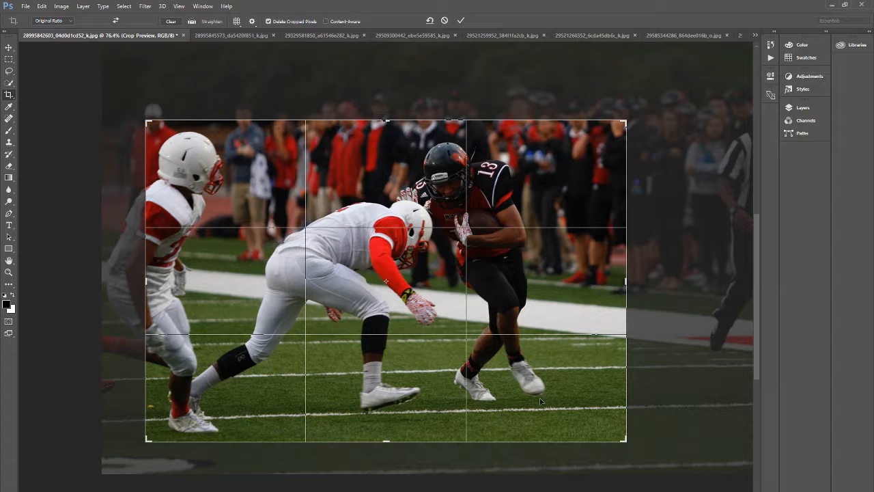
- Fine-tune the crop frame so the ball carrier sits near its right third line, and apply the crop
mouse_move(623, 123)
mouse_down()
mouse_move(610, 132)
mouse_move(654, 99)
mouse_move(625, 107)
mouse_up()
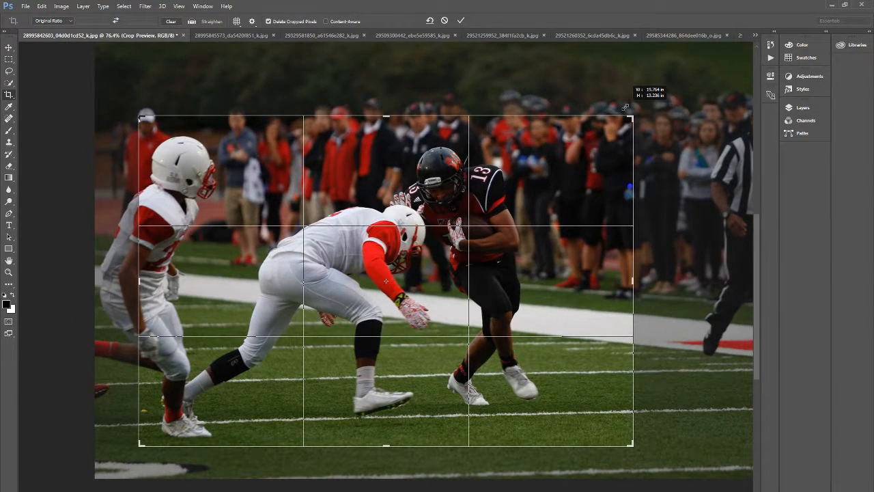
mouse_move(466, 194)
mouse_down()
mouse_move(476, 208)
mouse_move(468, 193)
mouse_move(476, 198)
mouse_up()
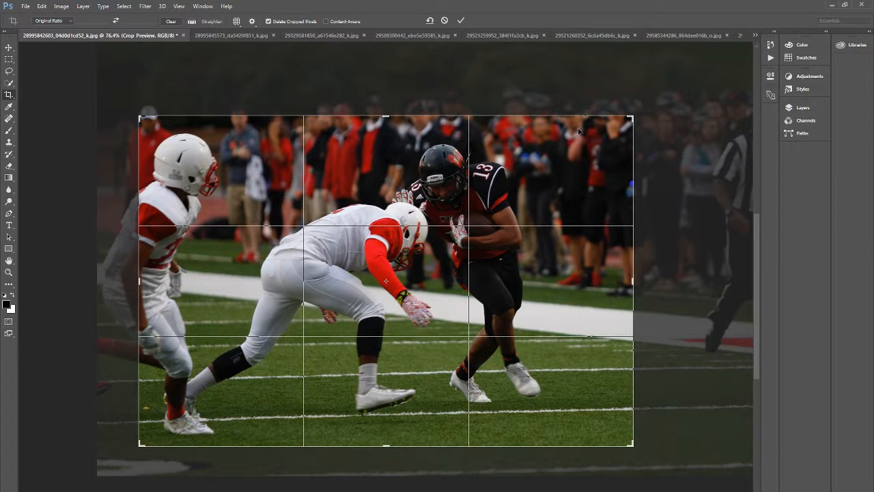
drag(632, 119, 624, 130)
mouse_move(542, 195)
mouse_down()
mouse_move(513, 205)
mouse_move(536, 205)
mouse_up()
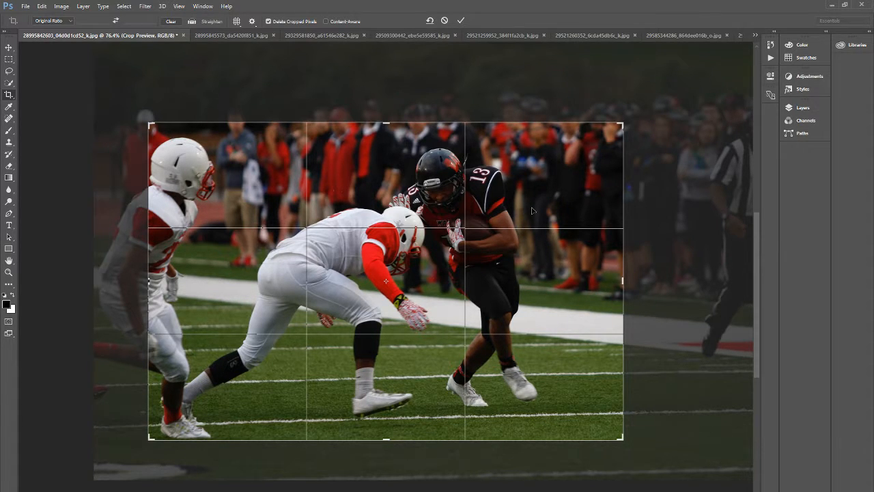
key(Return)
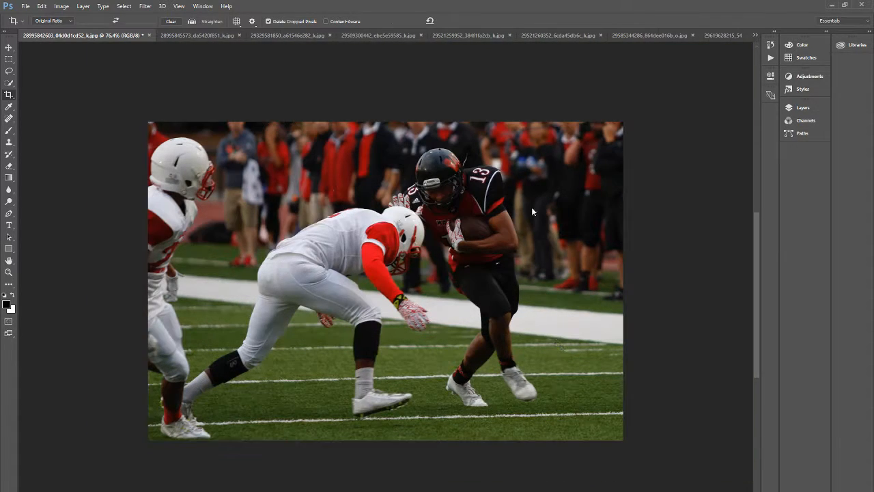
- Brighten the cropped photo with a Levels adjustment, setting the white input level to 235 and the midtones to 1.34
click(180, 7)
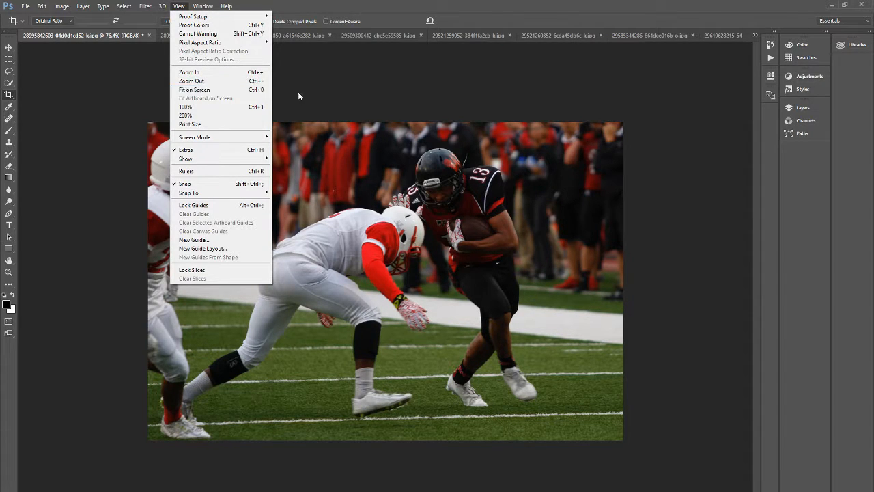
click(194, 89)
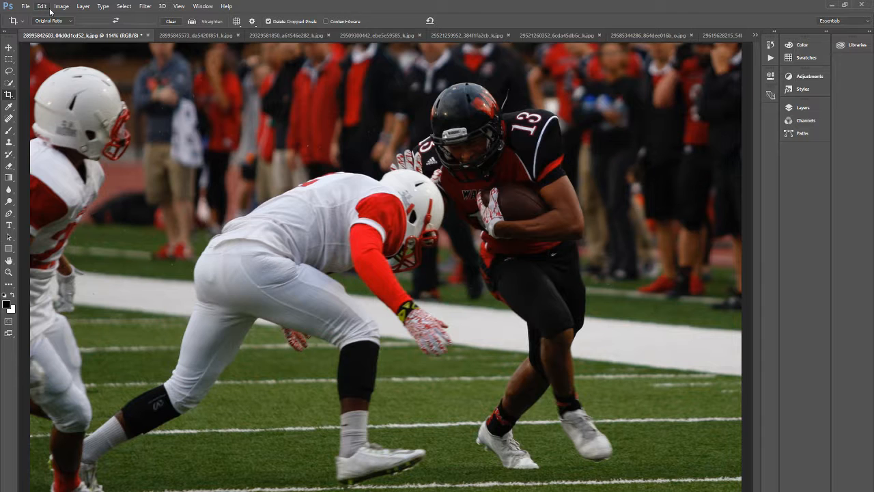
click(61, 6)
mouse_move(109, 30)
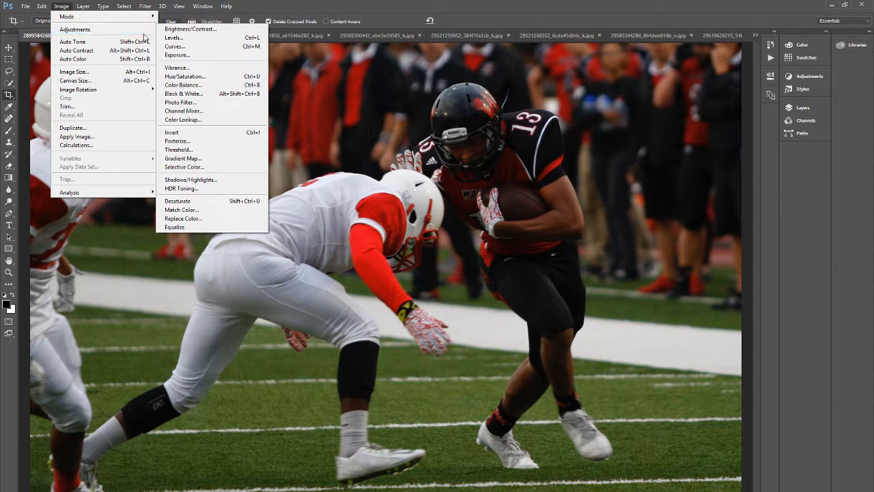
click(177, 38)
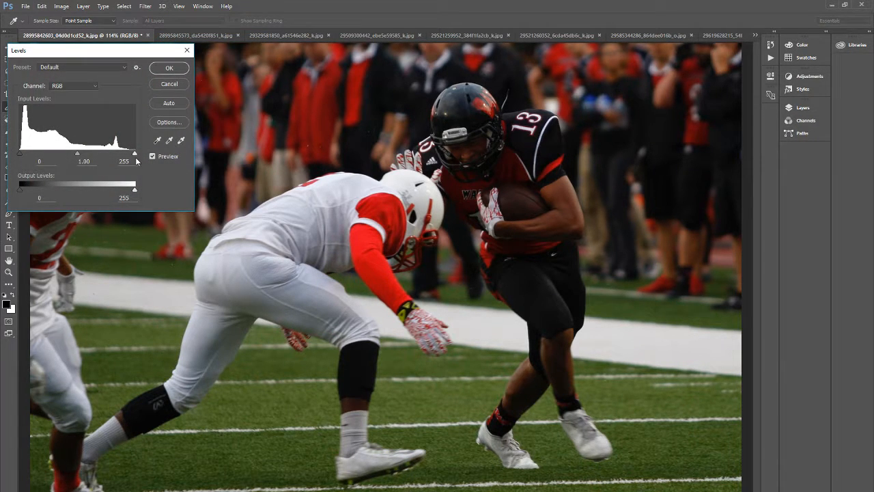
mouse_move(136, 156)
mouse_down()
mouse_move(116, 155)
mouse_move(135, 155)
mouse_move(126, 154)
mouse_up()
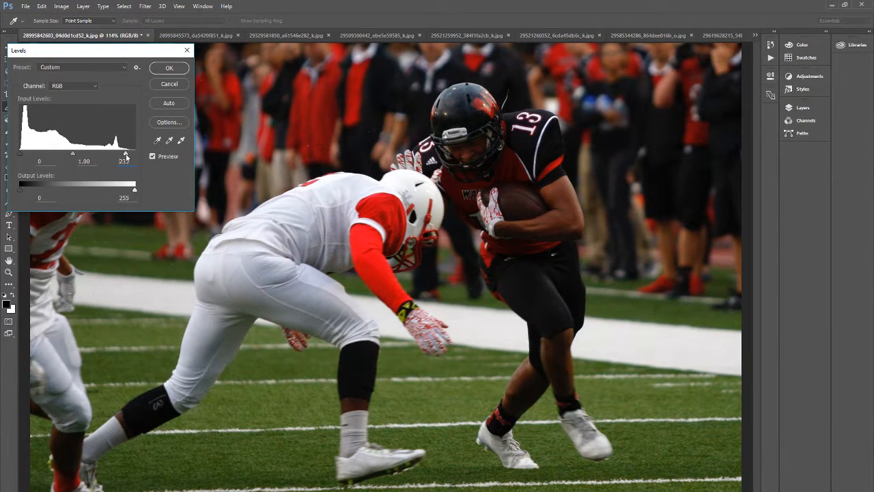
mouse_move(72, 154)
mouse_down()
mouse_move(41, 155)
mouse_move(61, 159)
mouse_up()
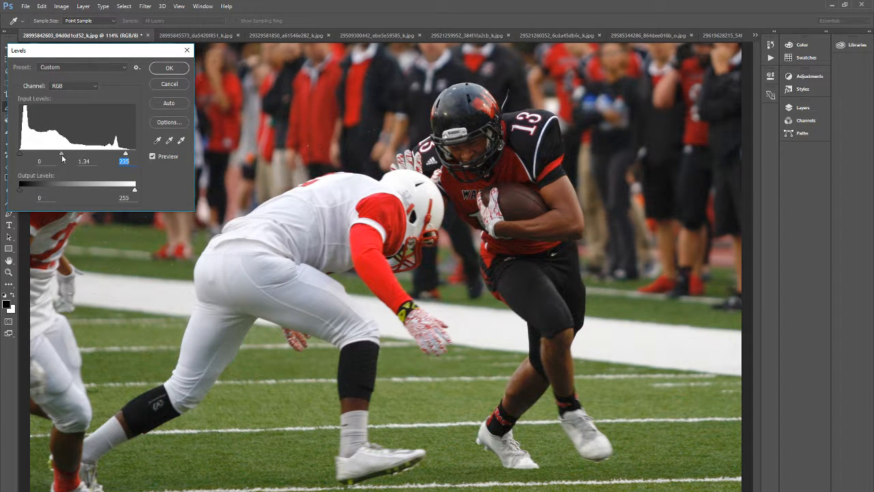
click(168, 68)
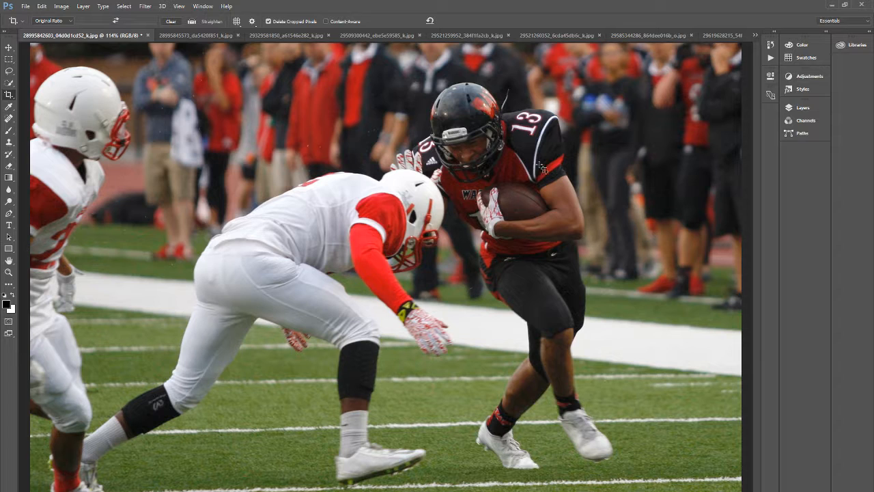
- Run the "Warm it up, Kris!" action on the photo and show its adjustment layer in the layer list
click(770, 59)
click(769, 60)
click(202, 6)
click(208, 67)
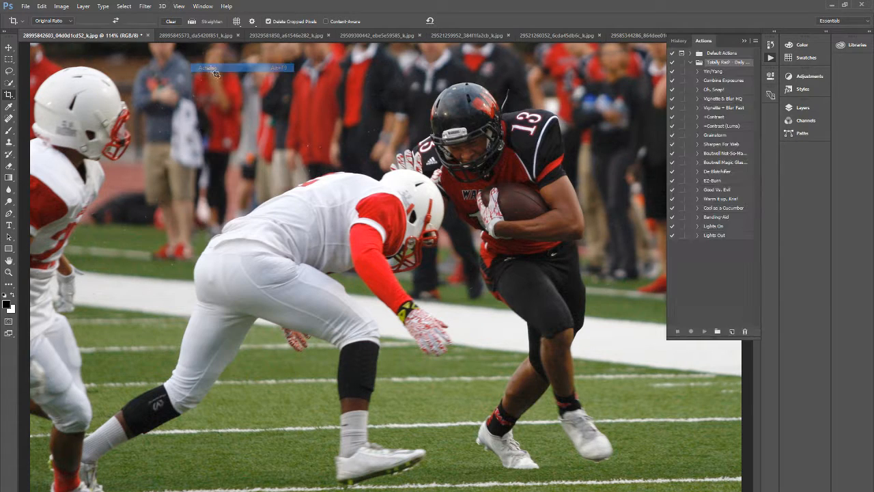
click(719, 201)
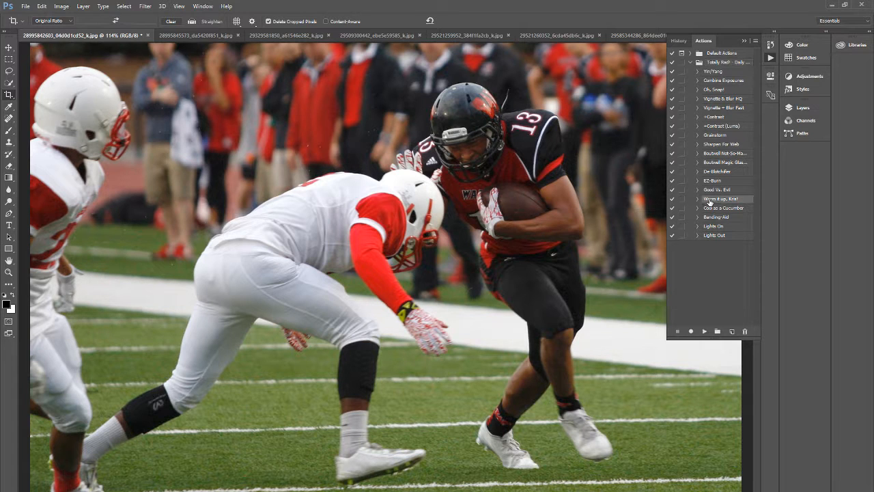
click(705, 332)
click(744, 40)
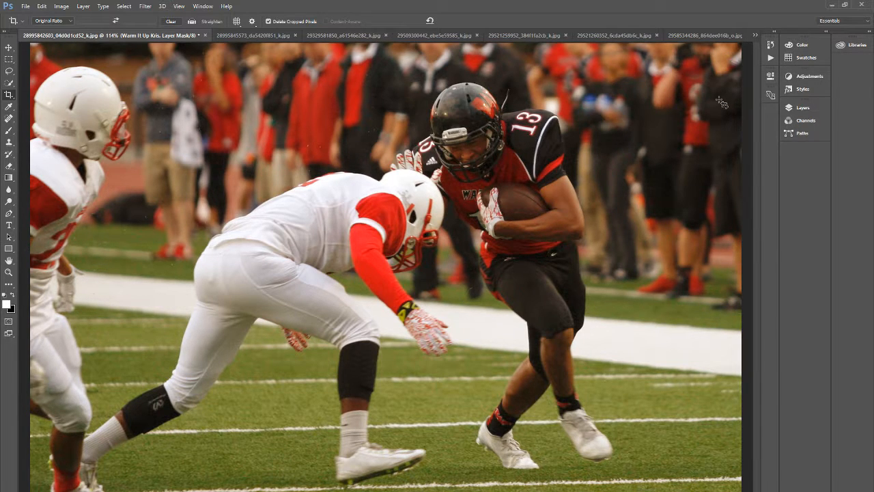
click(797, 108)
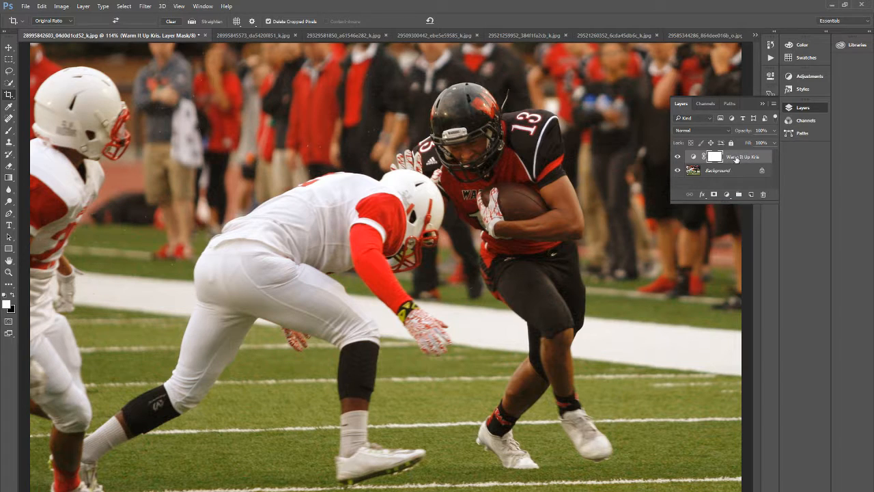
- Lower the opacity of the Warm It Up Kris adjustment layer to about 46% and collapse the layer list
click(775, 130)
mouse_move(762, 142)
mouse_down()
mouse_move(680, 144)
mouse_move(802, 146)
mouse_move(751, 145)
mouse_up()
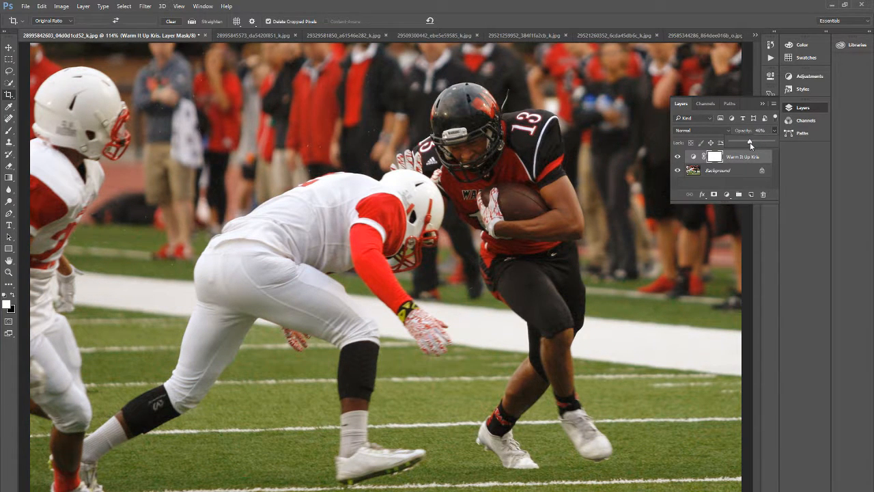
click(761, 102)
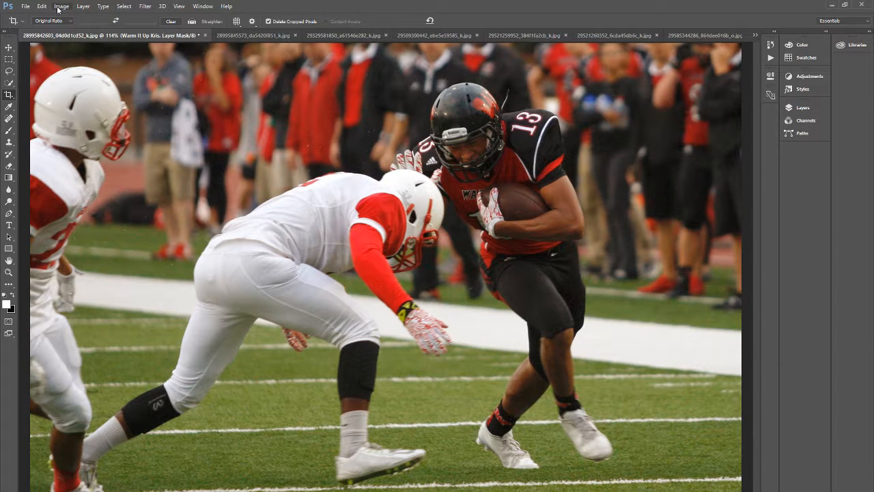
- Set up a JPEG save of the photo named "Edit 1" in the Downloads folder, and cancel without saving
click(25, 7)
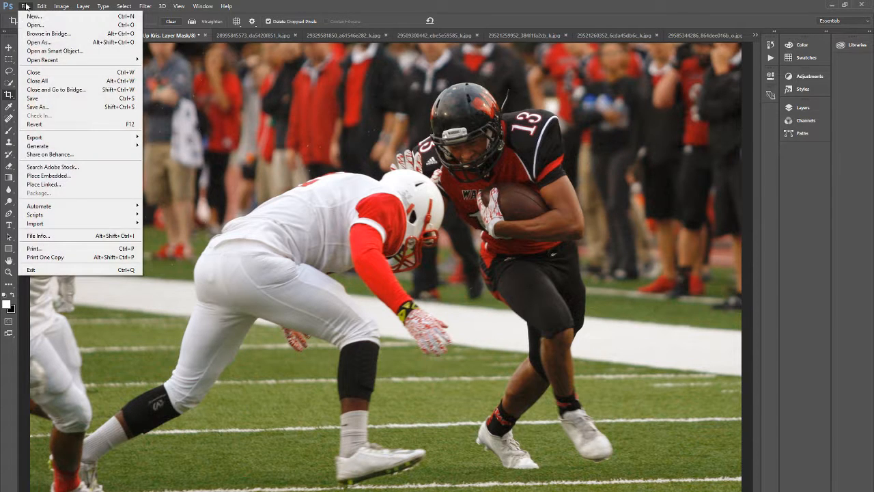
click(57, 108)
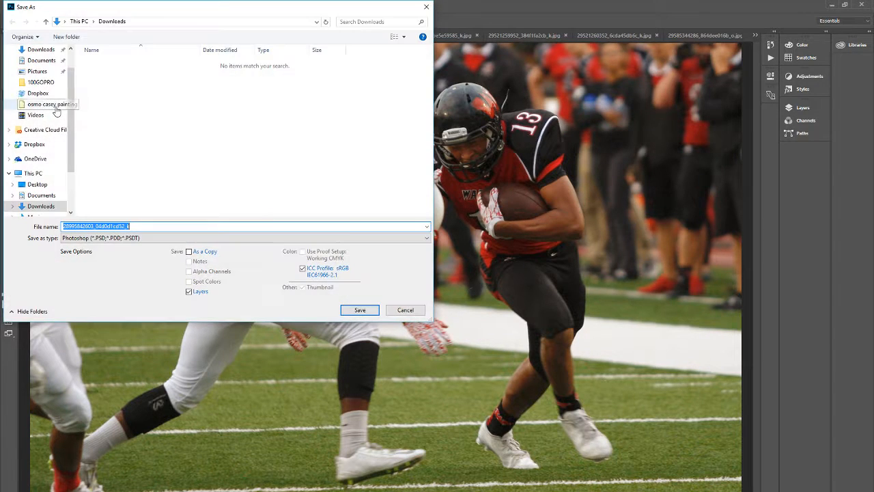
click(111, 239)
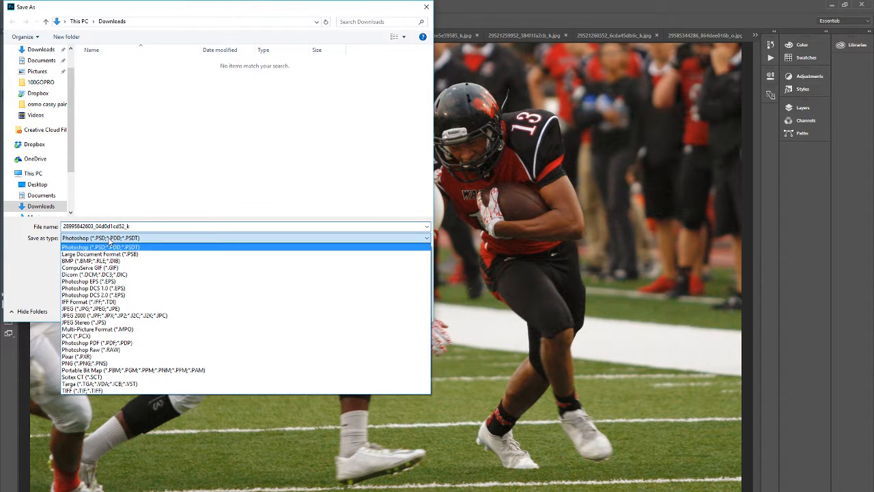
click(111, 309)
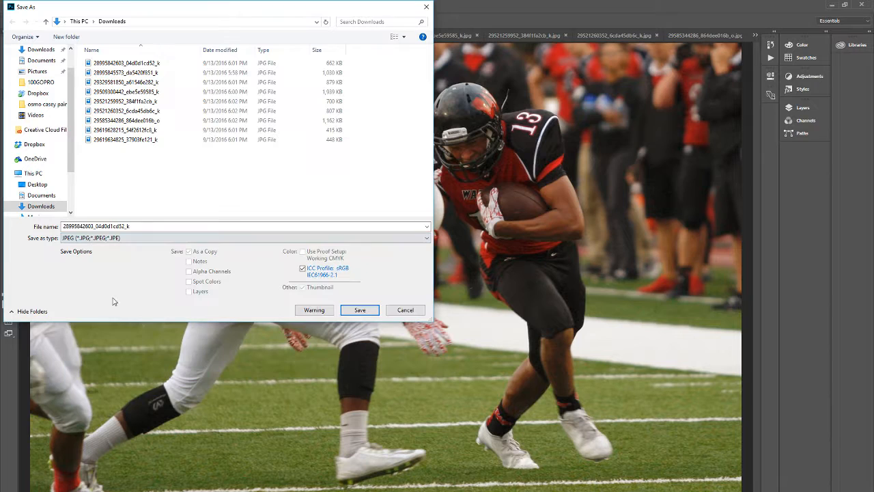
double_click(137, 226)
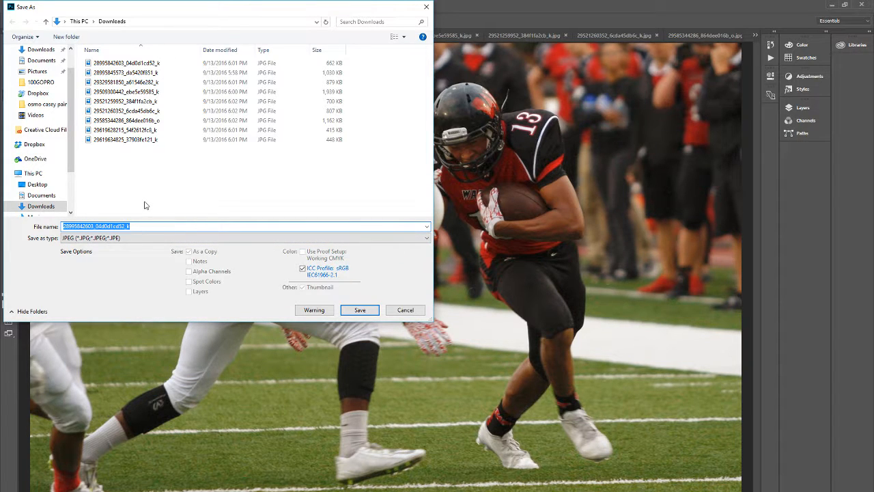
text(Edit)
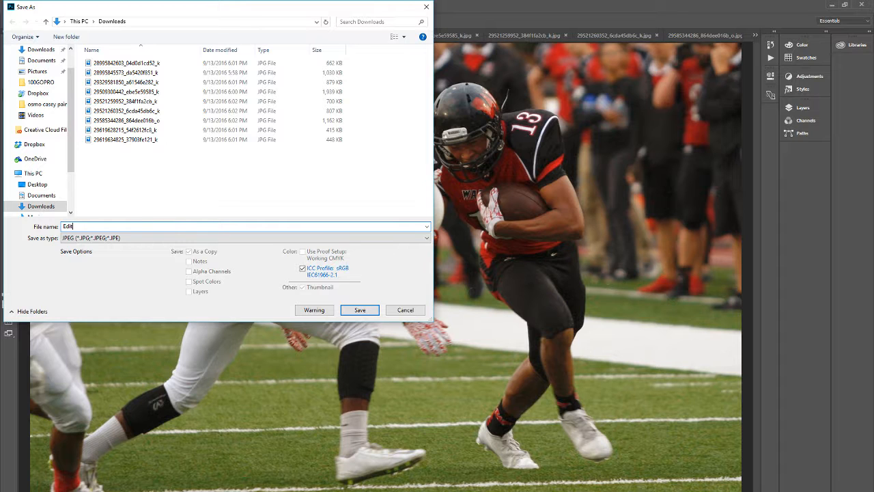
text( 1)
click(412, 311)
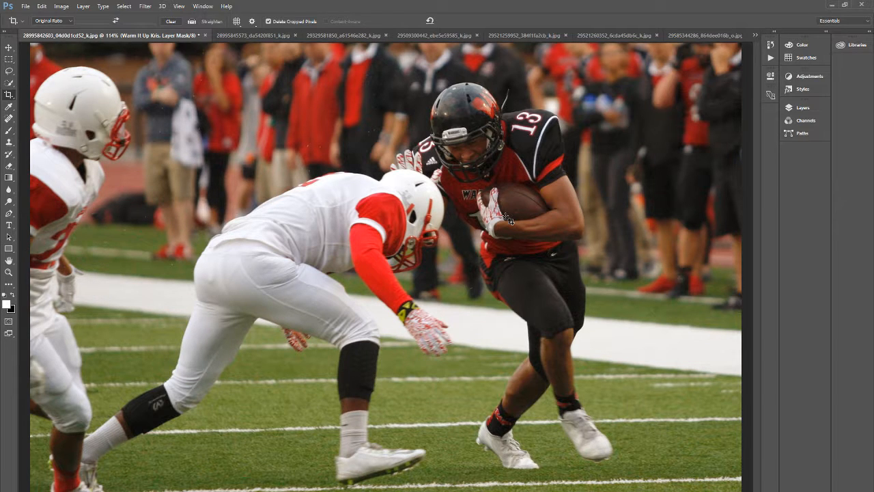
- Compare the photo before and after the tonal and warming edits through its history, ending on the Crop state
click(771, 45)
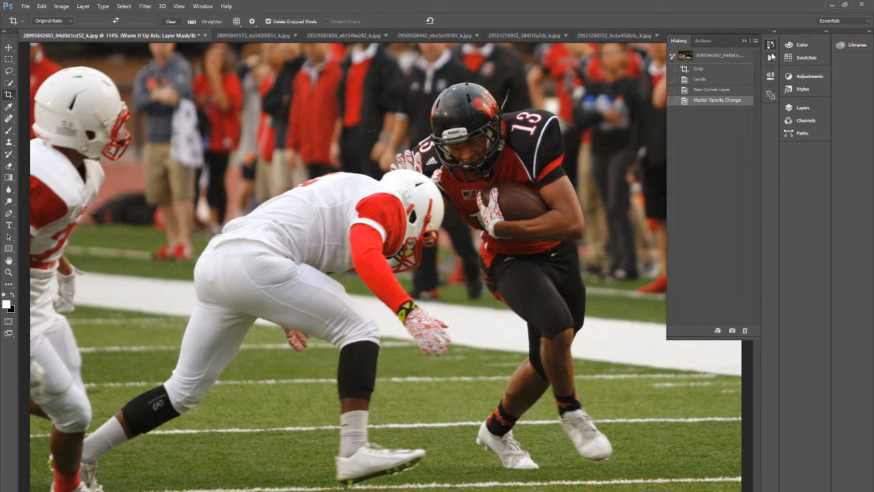
click(725, 70)
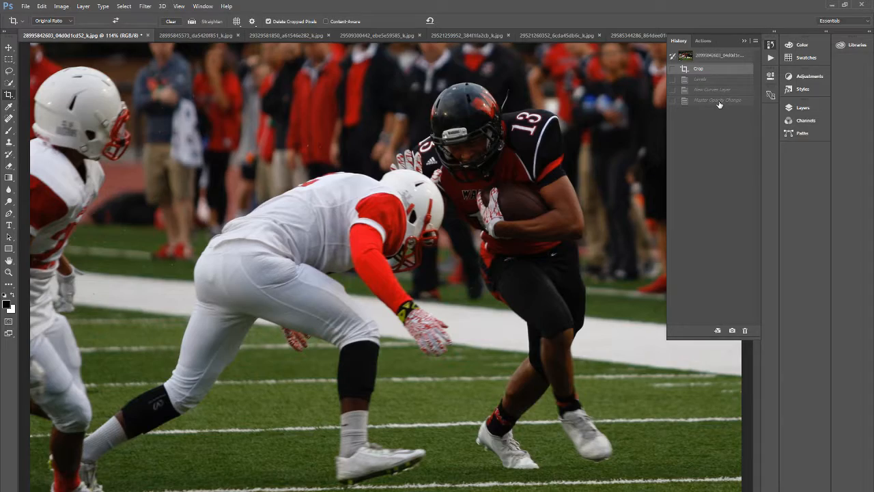
click(717, 100)
click(715, 69)
click(715, 102)
click(714, 68)
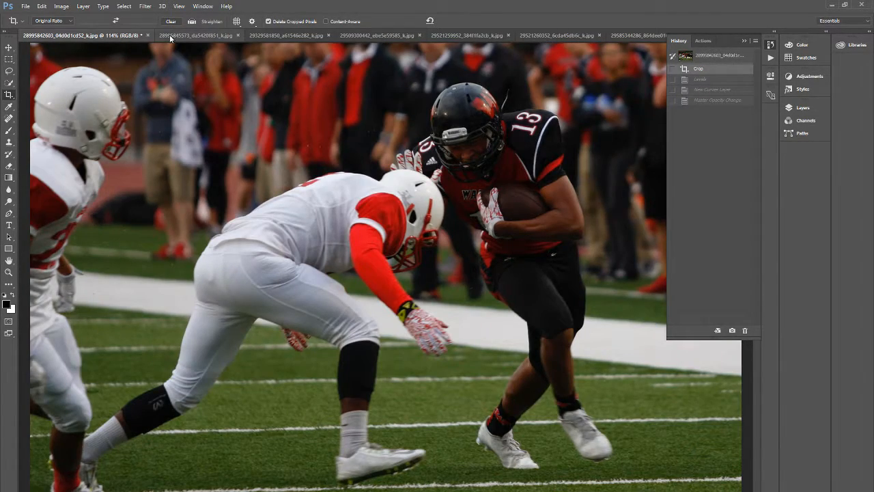
- Switch to the second photo, showing the two leaping players, and collapse the history list
click(190, 34)
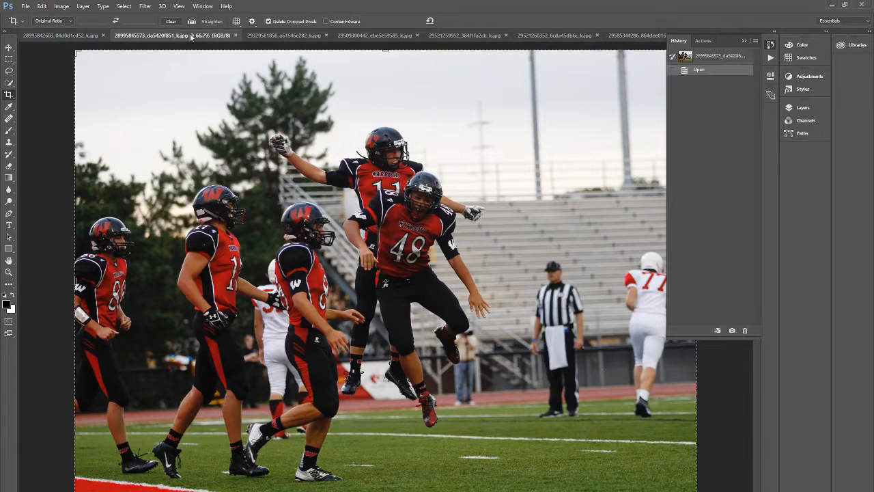
click(744, 42)
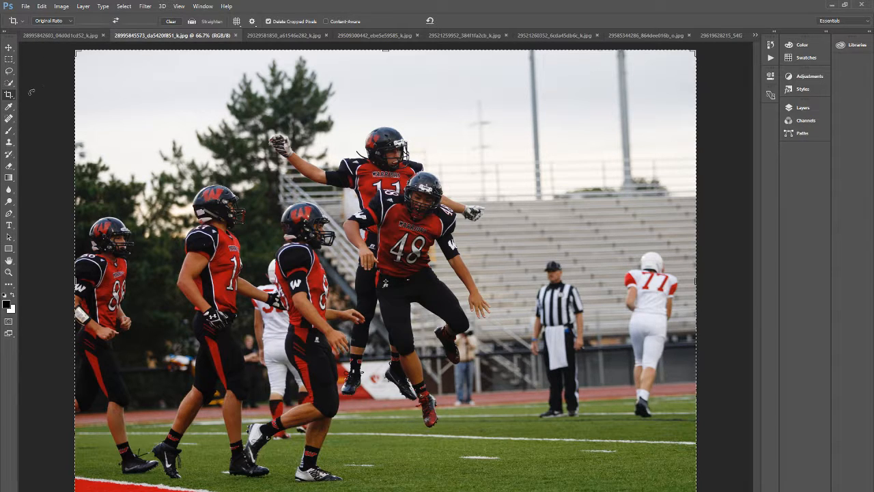
- Try a tall crop around the two leaping players and undo the applied crop
drag(78, 52, 250, 111)
drag(320, 197, 470, 170)
drag(419, 276, 395, 289)
drag(395, 289, 399, 294)
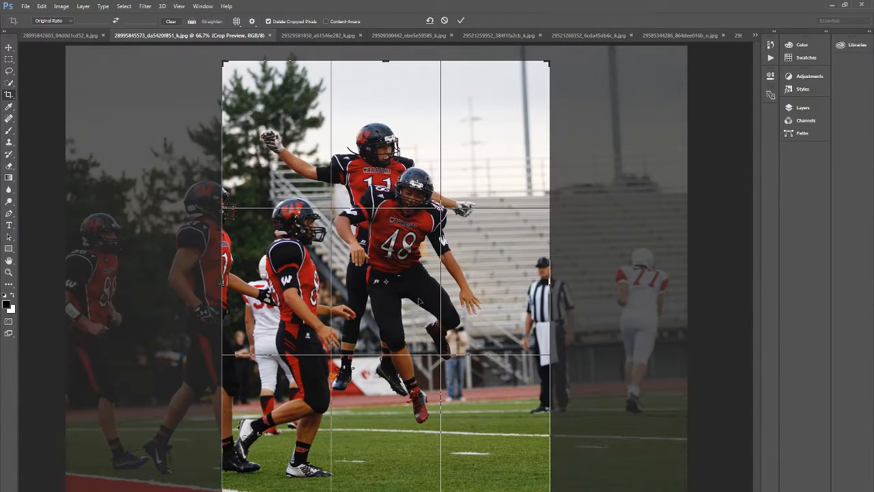
key(Return)
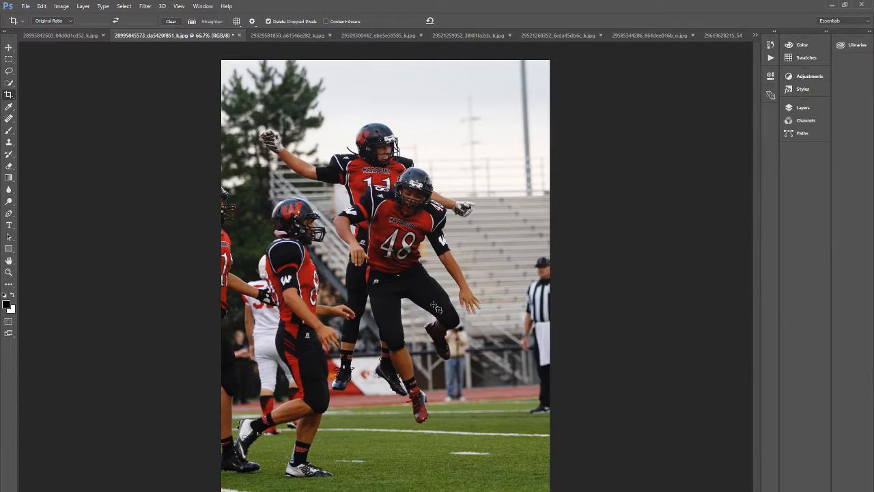
click(47, 6)
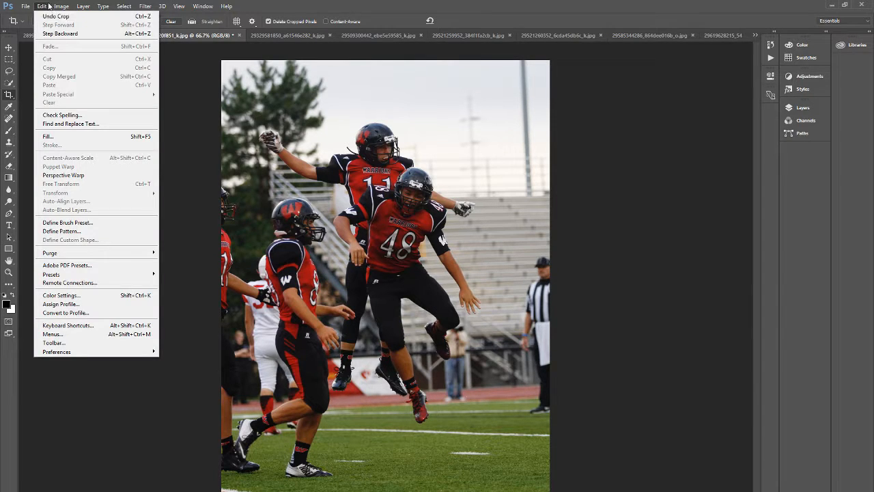
click(55, 16)
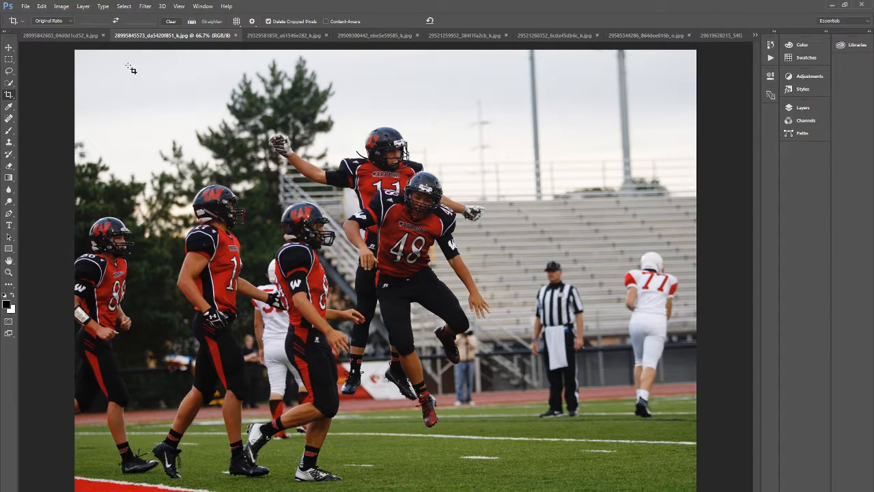
- Crop the photo to a tall frame with the leaping players right of centre and their teammates beside them
drag(249, 61, 707, 400)
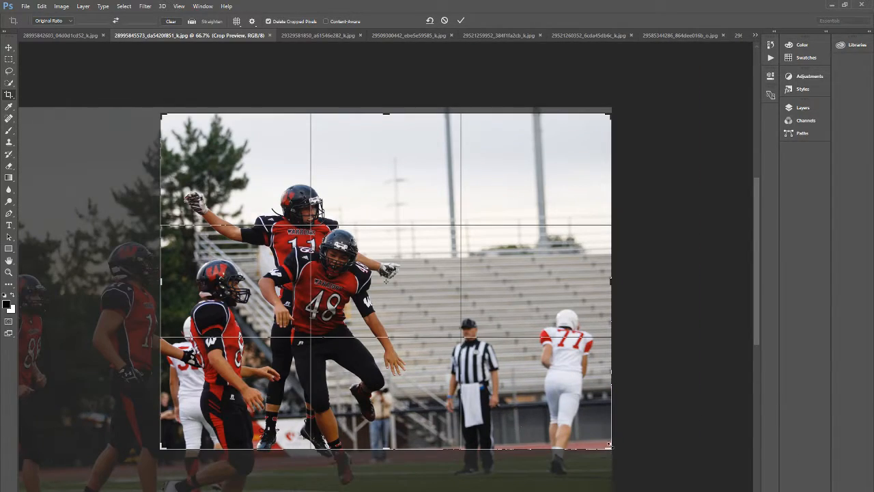
drag(612, 448, 552, 489)
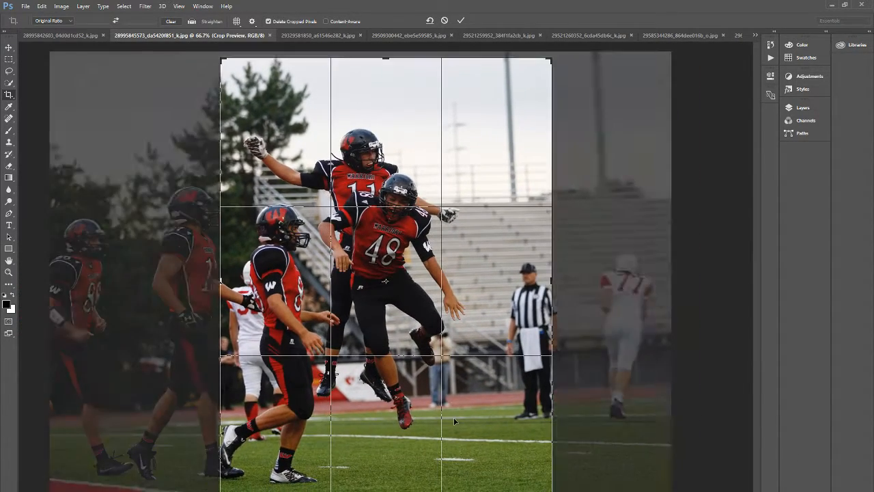
mouse_move(468, 420)
mouse_down()
mouse_move(529, 419)
mouse_move(518, 404)
mouse_move(480, 416)
mouse_up()
drag(479, 327, 483, 336)
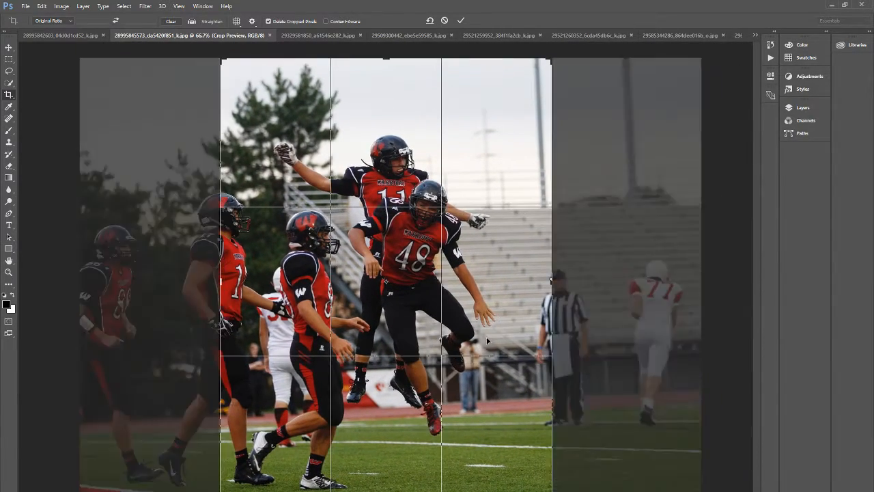
double_click(483, 336)
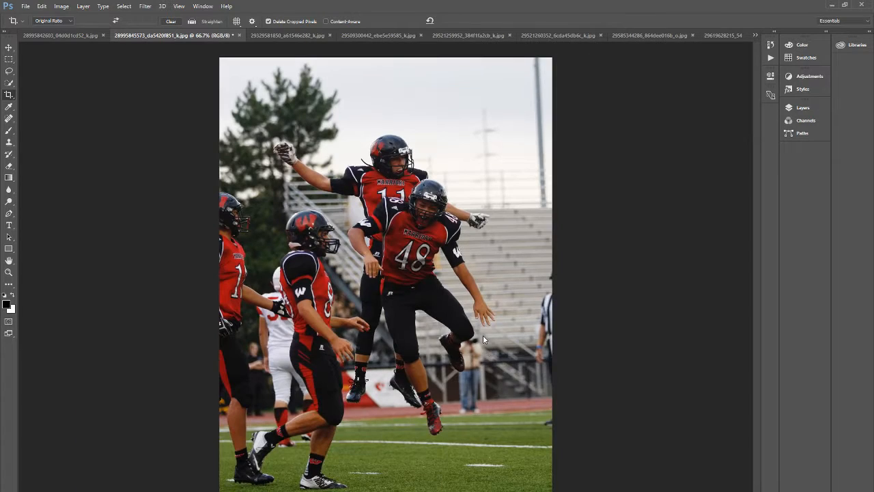
- Brighten the cropped photo with a Curves adjustment, mapping input 45 to output 79 and input 222 to output 250
click(62, 7)
mouse_move(74, 30)
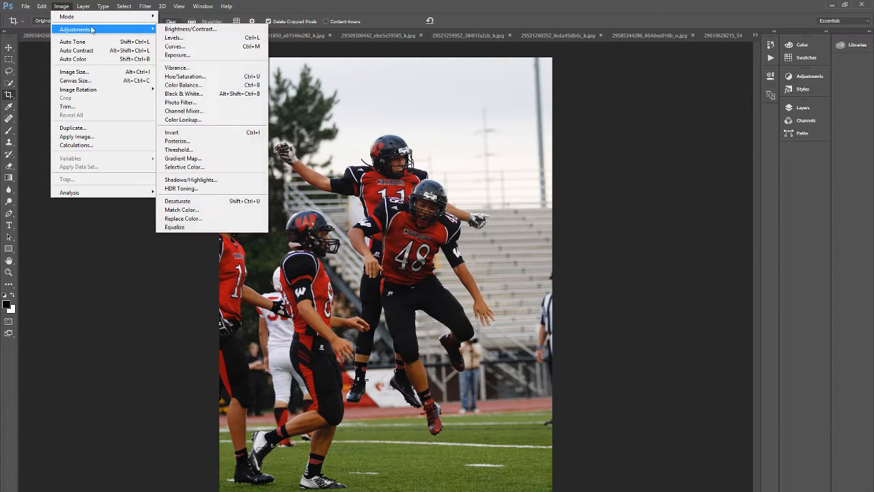
click(200, 47)
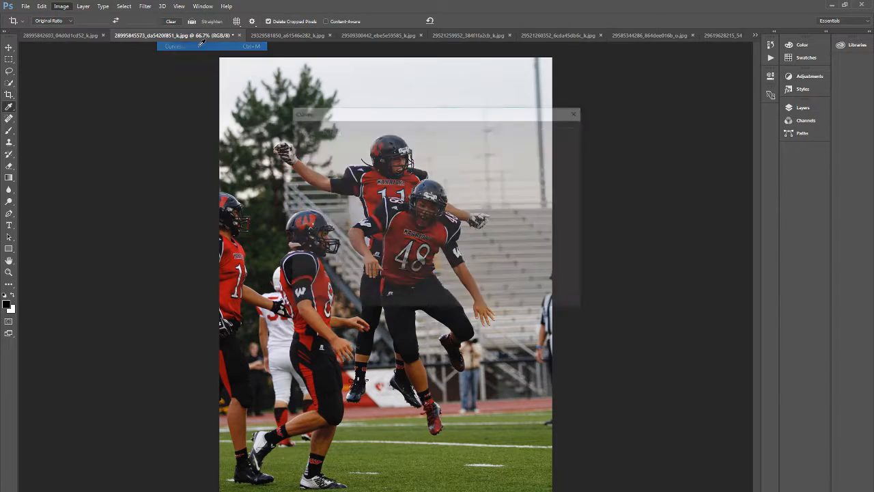
drag(506, 119, 740, 90)
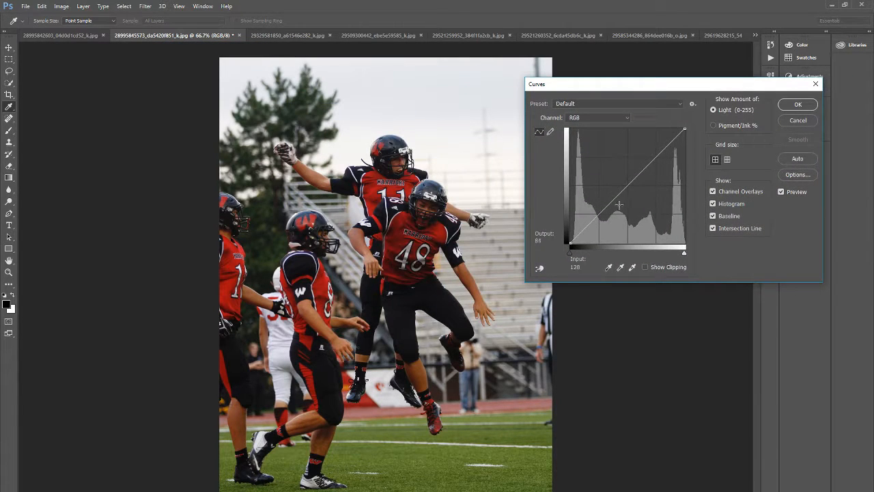
mouse_move(607, 207)
mouse_down()
mouse_move(588, 199)
mouse_move(590, 207)
mouse_up()
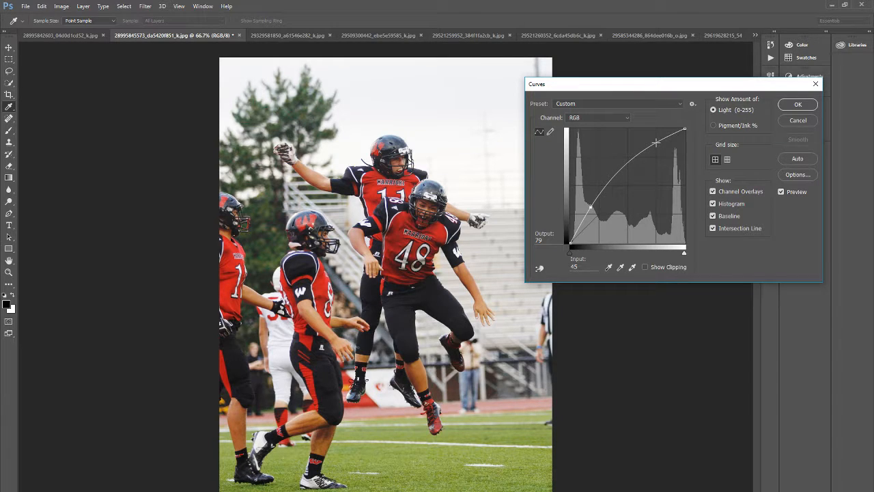
drag(656, 142, 670, 130)
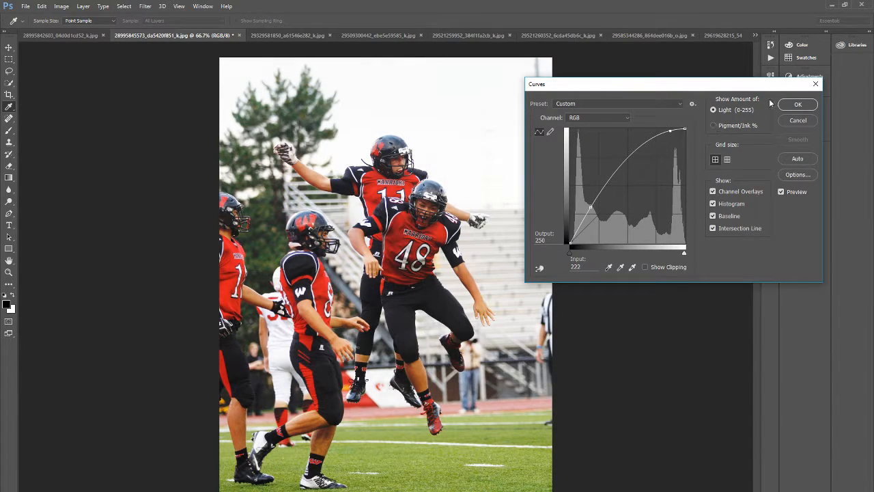
click(797, 104)
key(c)
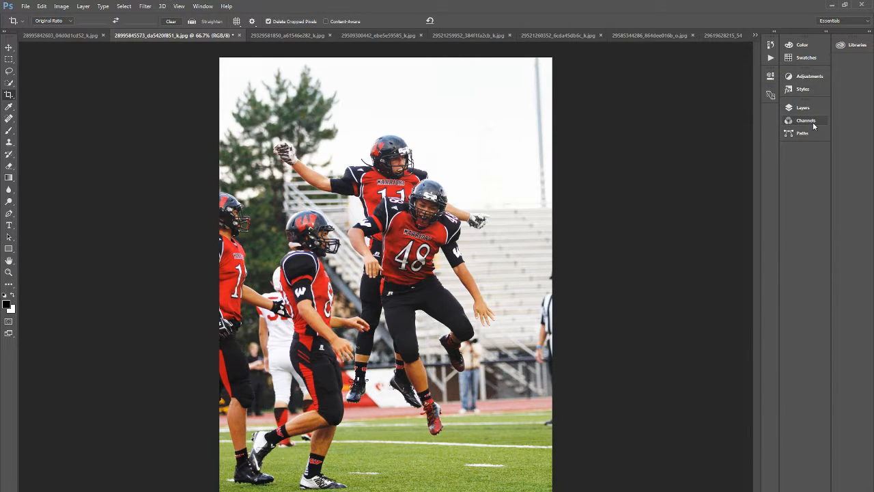
- Compare the photo before and after the Curves adjustment through its history, ending on the Curves state
click(771, 45)
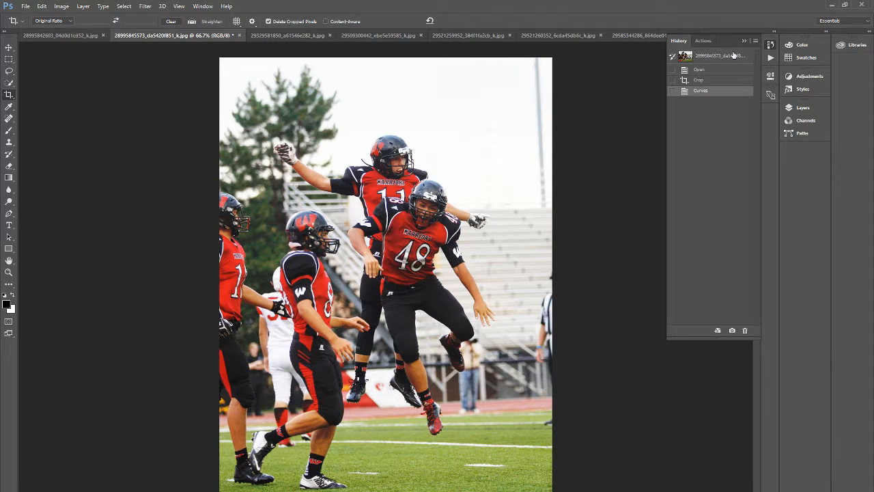
click(734, 55)
click(717, 89)
click(714, 82)
click(718, 92)
click(717, 82)
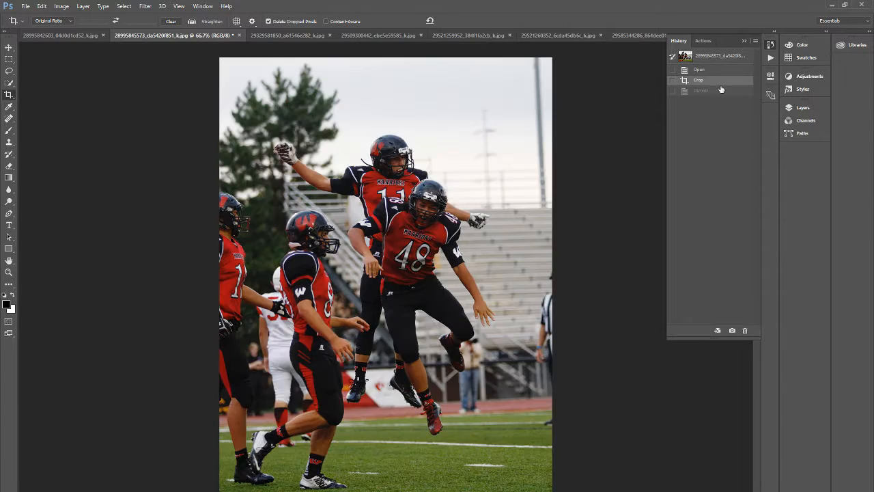
click(723, 94)
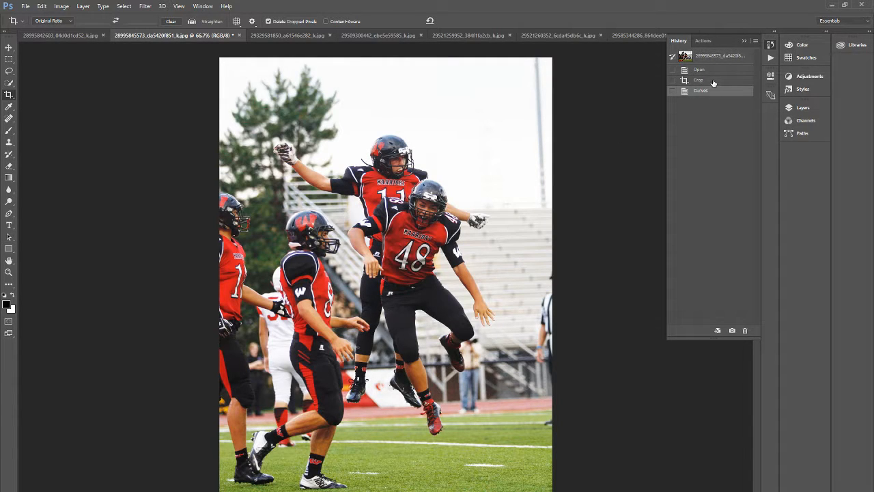
click(713, 83)
click(715, 93)
- Switch to the third photo and crop it around the ball carrier, cutting away most of the red end zone
click(283, 35)
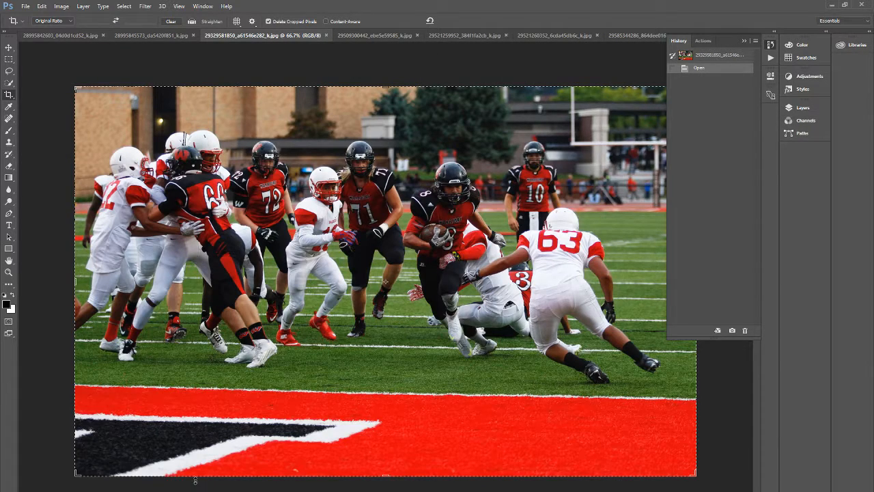
drag(71, 473, 208, 439)
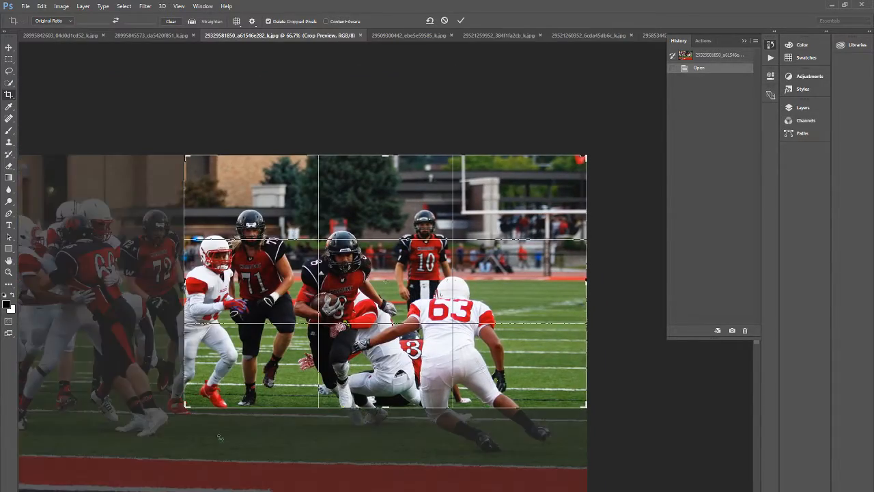
drag(406, 348, 439, 297)
mouse_move(510, 380)
mouse_down()
mouse_move(481, 386)
mouse_move(478, 398)
mouse_move(485, 382)
mouse_move(534, 370)
mouse_move(510, 370)
mouse_up()
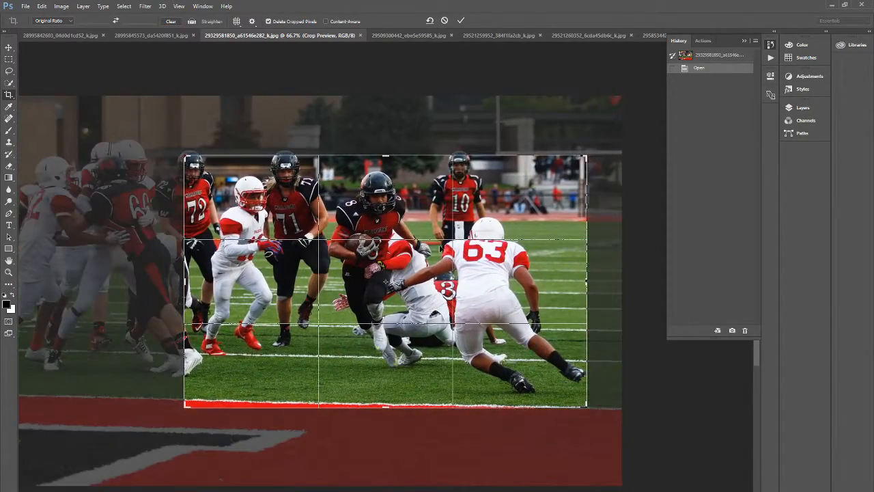
drag(418, 346, 450, 346)
key(Return)
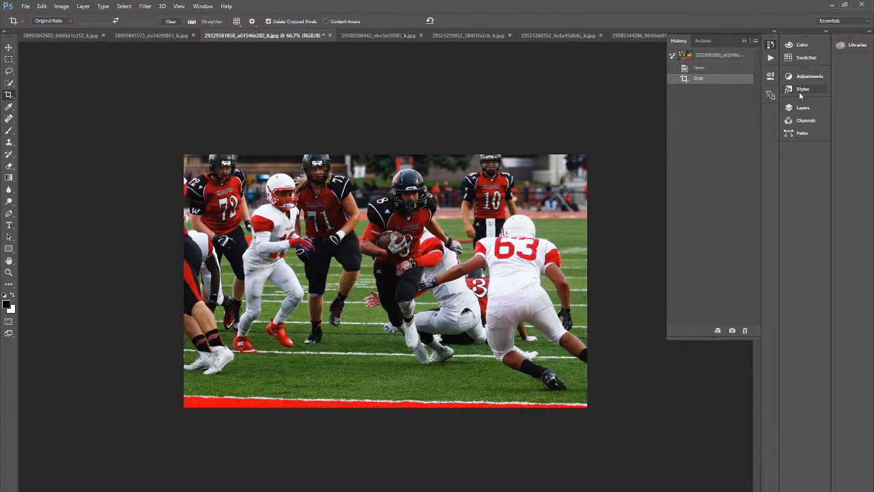
- Brighten the cropped third photo with a Curves adjustment, mapping input 59 to output 108 and input 153 to output 220
click(61, 6)
mouse_move(78, 32)
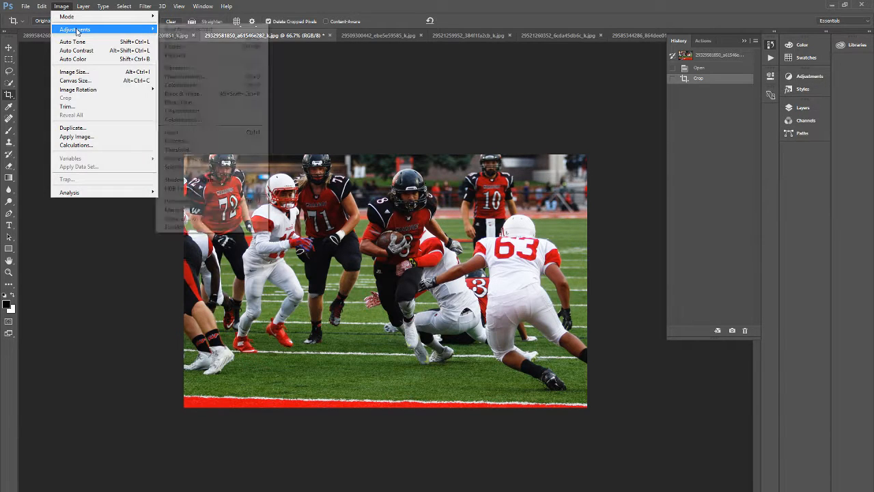
click(258, 44)
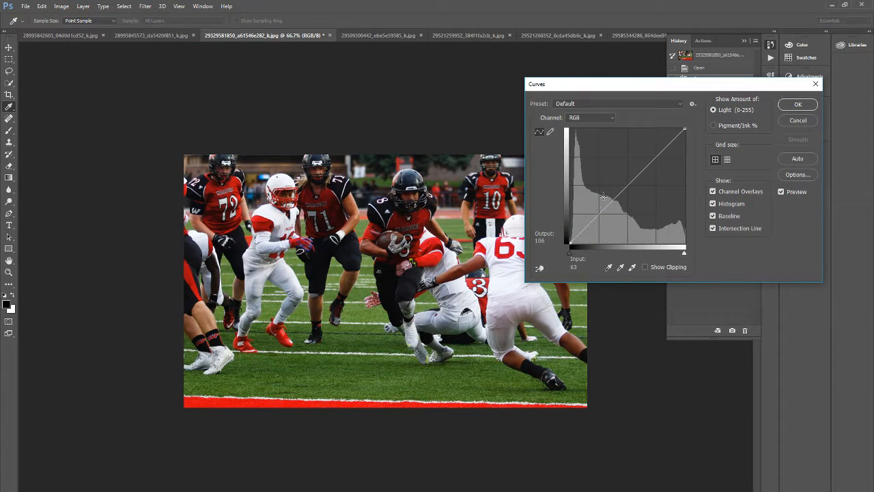
drag(602, 196, 605, 191)
drag(603, 189, 596, 195)
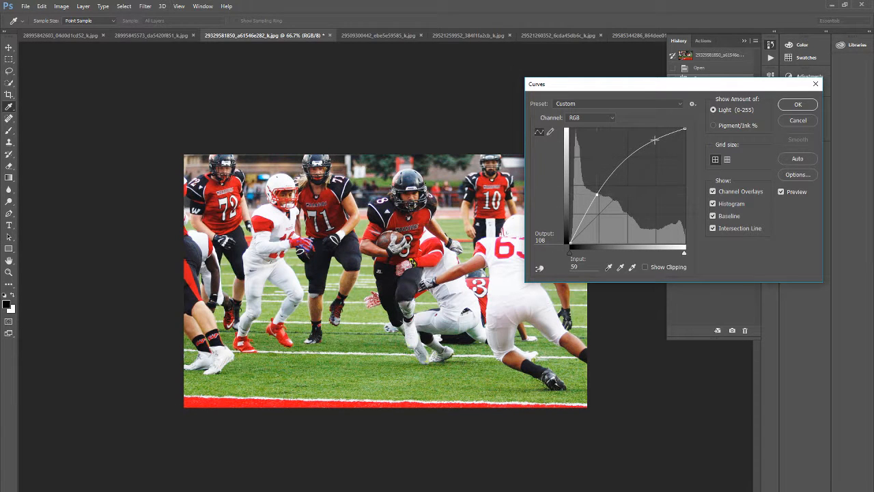
mouse_move(654, 140)
mouse_down()
mouse_move(665, 140)
mouse_move(660, 130)
mouse_move(642, 149)
mouse_up()
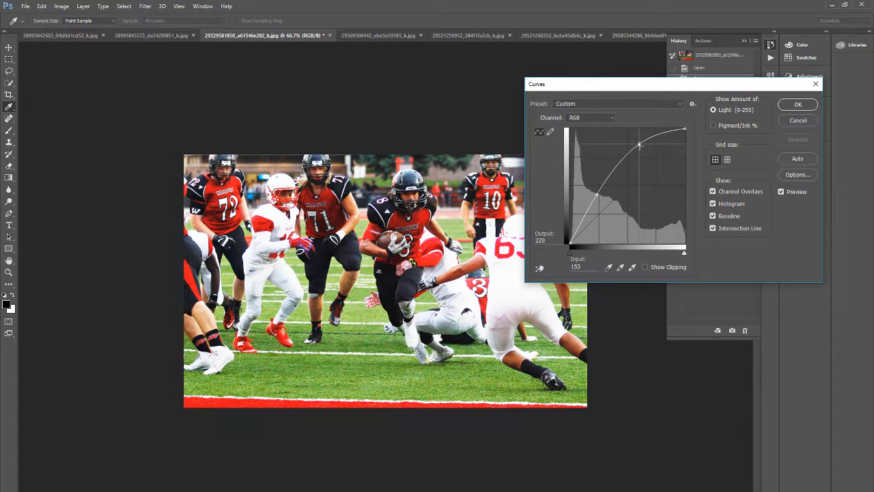
click(788, 105)
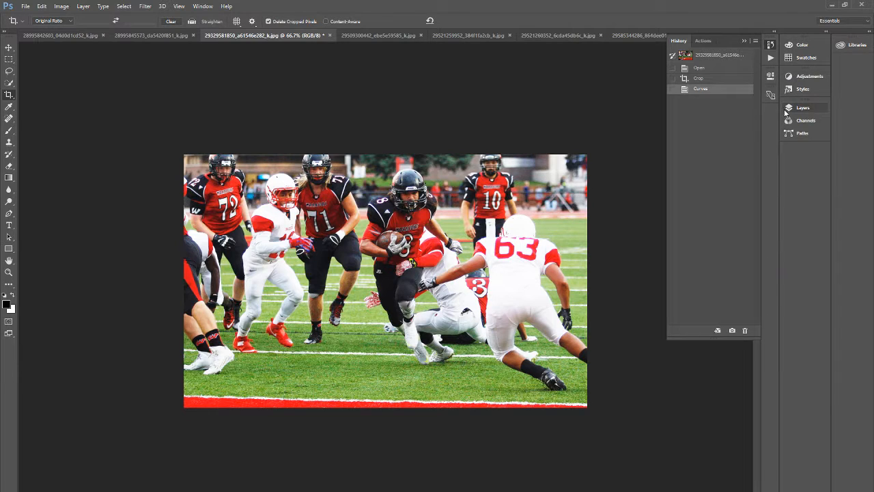
- Compare the third photo before and after its Curves adjustment through the history, ending on the Curves state
click(716, 83)
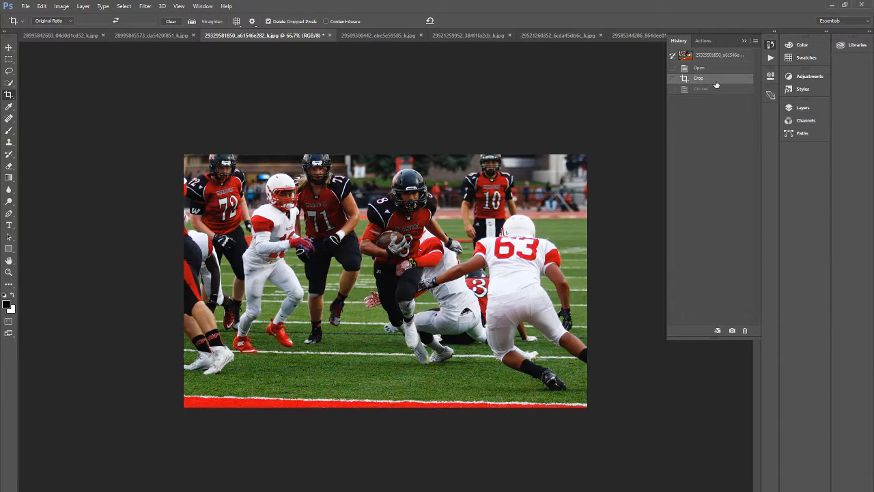
click(716, 91)
click(715, 82)
click(719, 95)
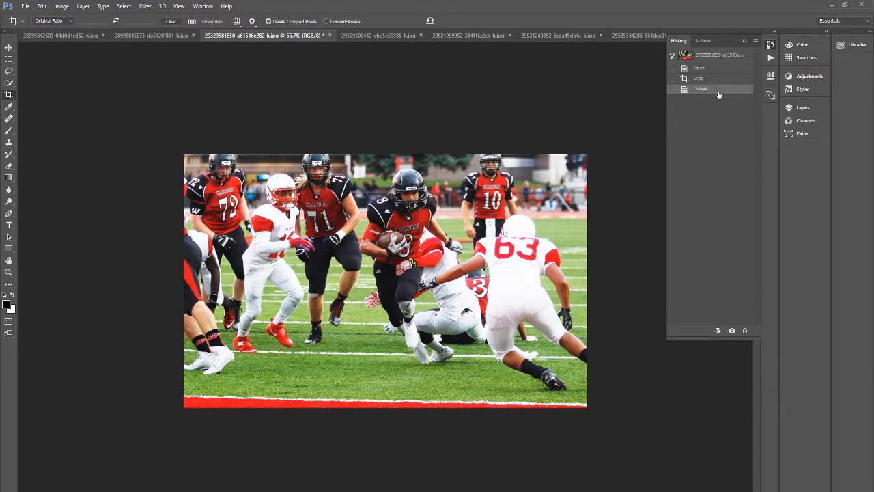
- Switch to the fourth photo, crop it around tackler 42 and ball carrier 15, and fit the result on screen
click(387, 34)
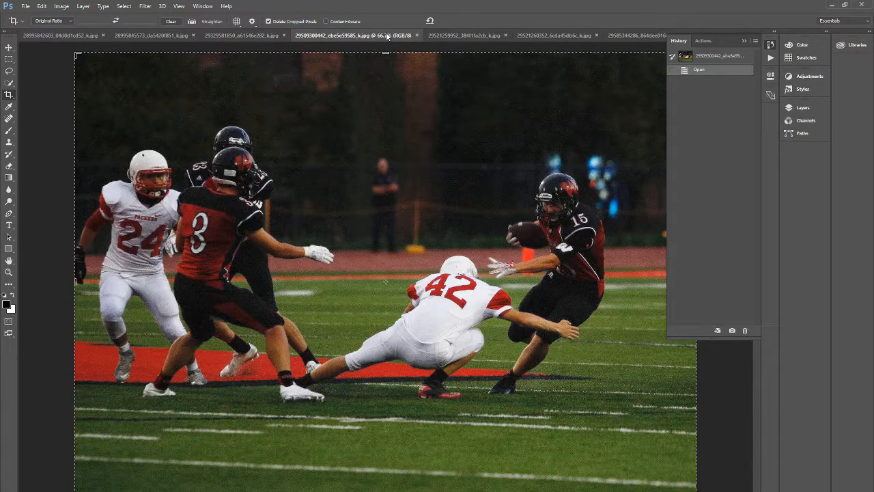
click(744, 41)
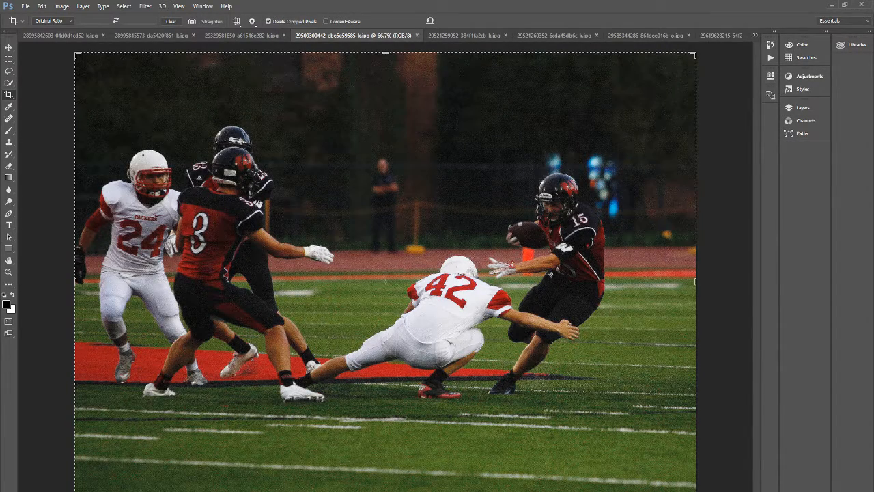
drag(77, 489, 178, 453)
drag(507, 381, 561, 343)
drag(155, 449, 194, 438)
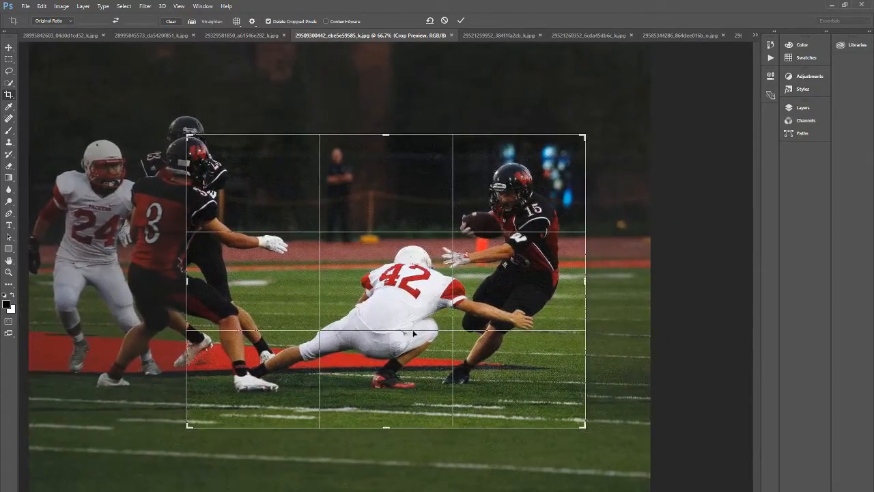
key(Return)
click(179, 6)
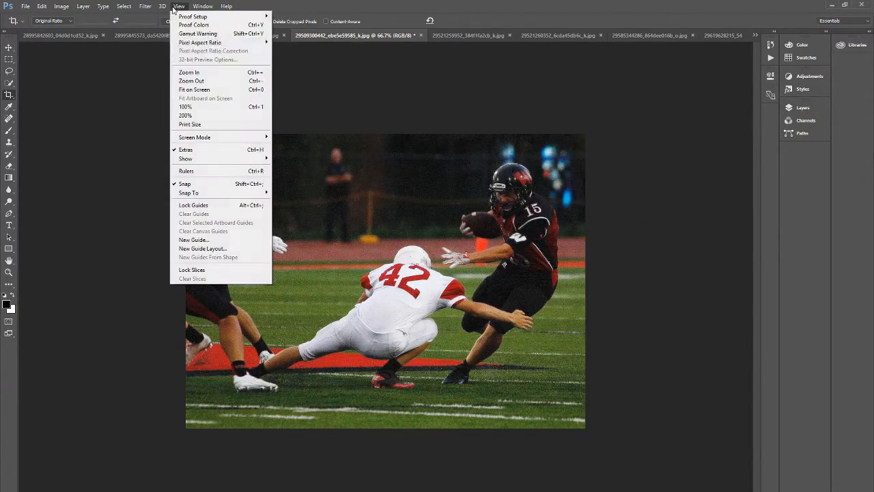
click(212, 89)
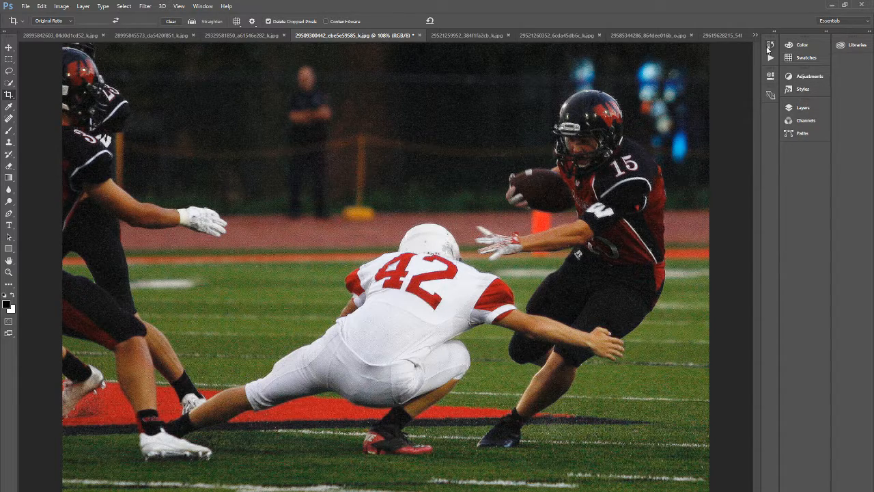
- Try a Levels adjustment on the cropped fourth photo, ending with input levels 0, 1.00 and 255
click(62, 6)
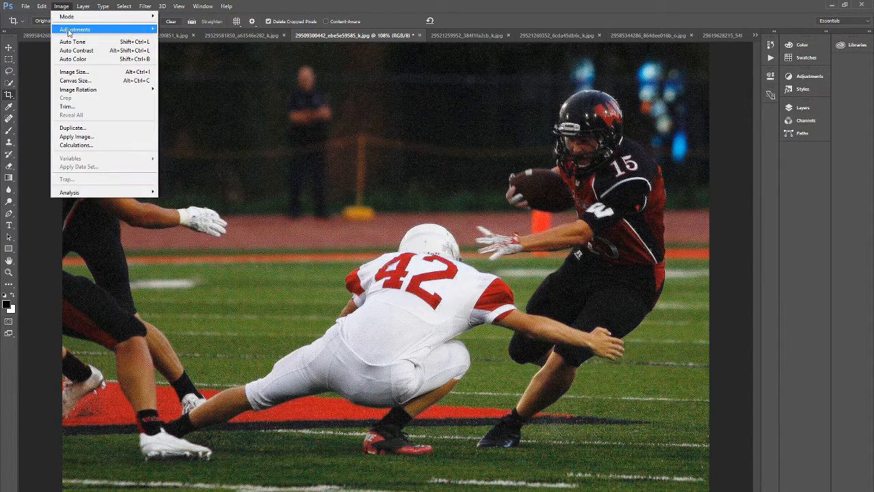
mouse_move(68, 32)
click(192, 38)
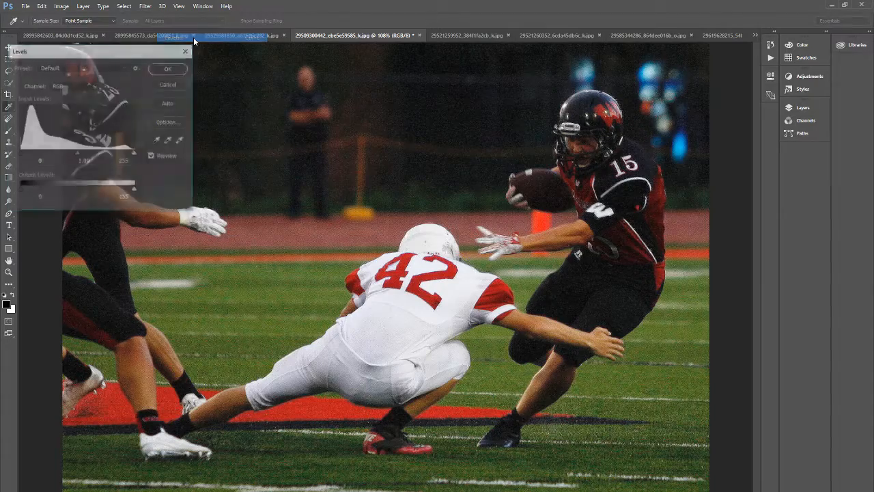
mouse_move(135, 153)
mouse_down()
mouse_move(59, 163)
mouse_move(137, 157)
mouse_up()
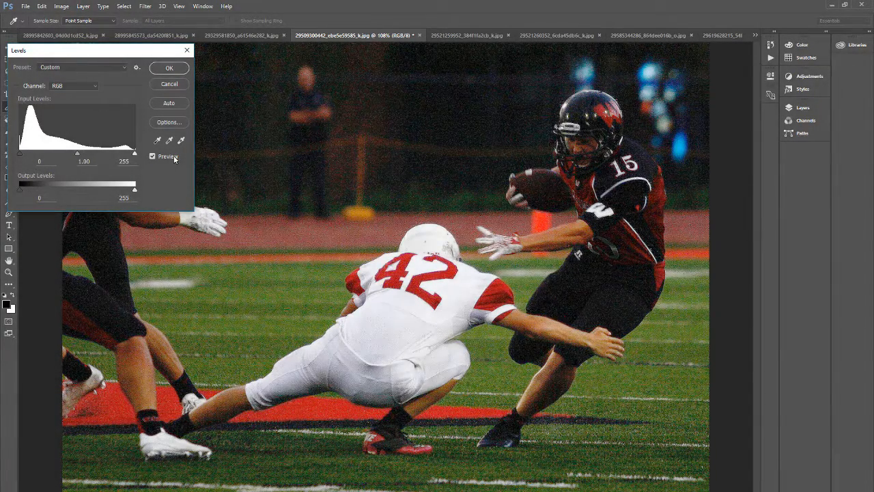
click(168, 68)
key(c)
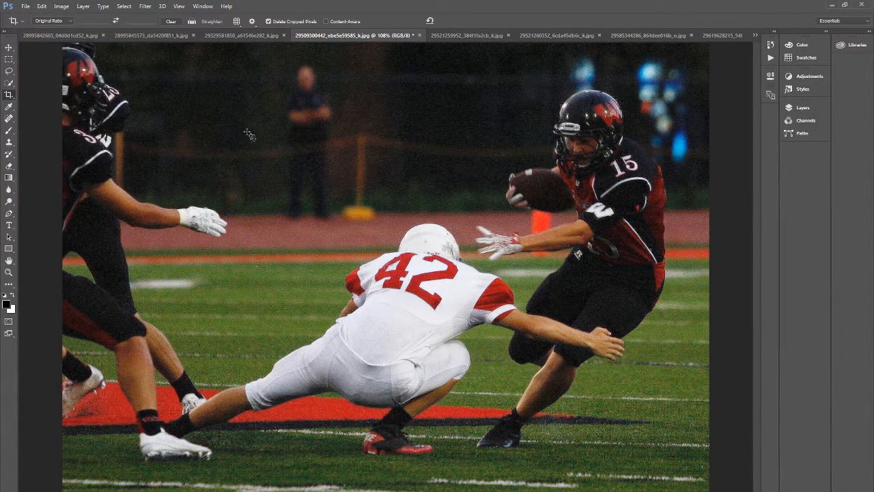
- Switch to the fifth photo, crop it tighter around the ball carrier and nearby players, and fit the result on screen
click(452, 35)
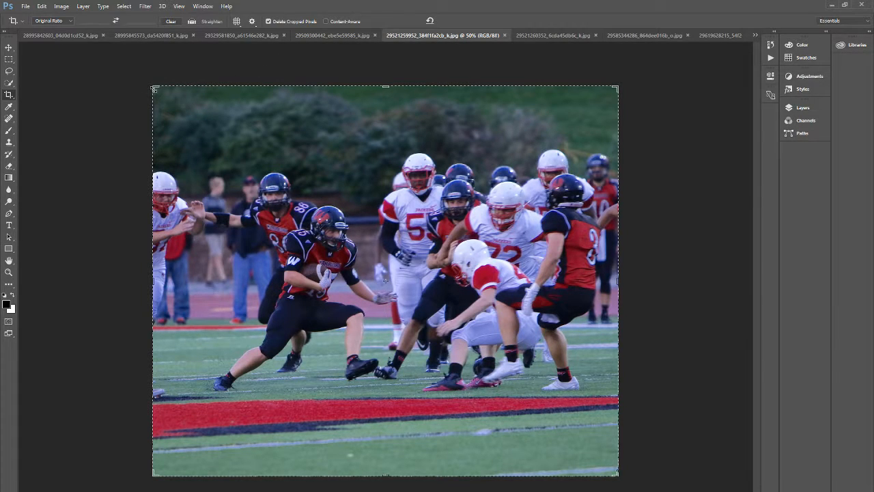
drag(155, 474, 186, 441)
drag(338, 406, 376, 403)
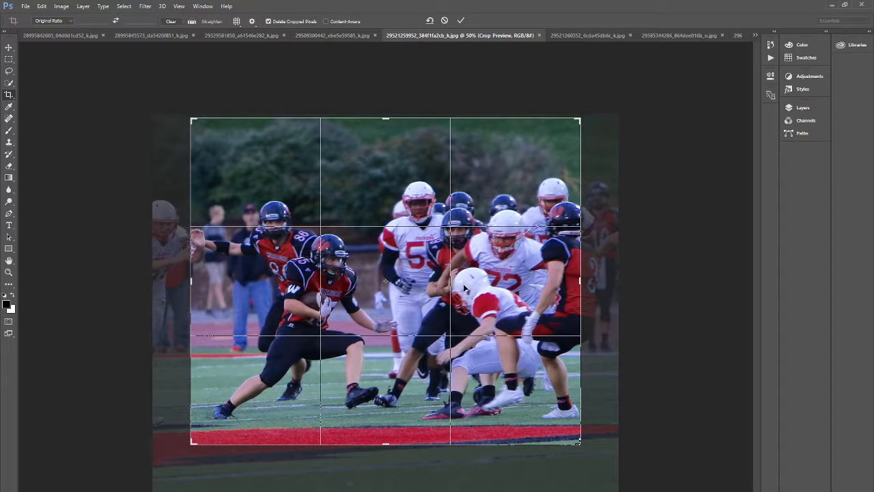
drag(581, 119, 571, 138)
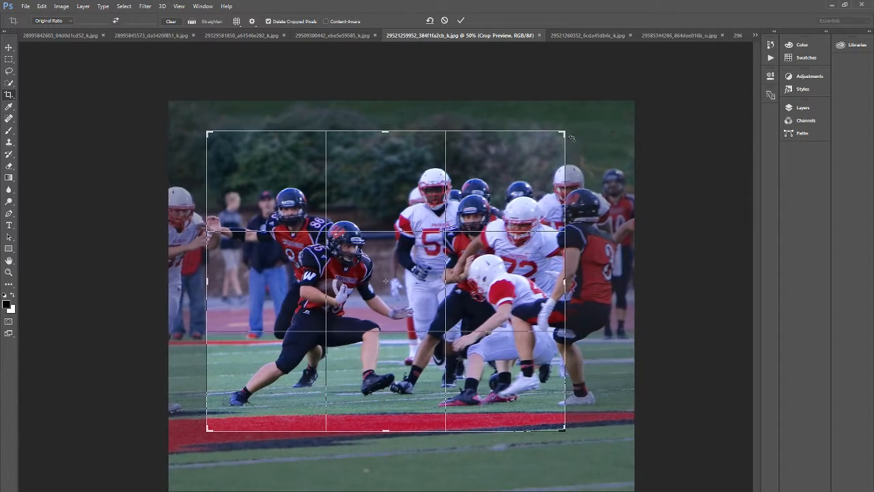
drag(517, 211, 510, 206)
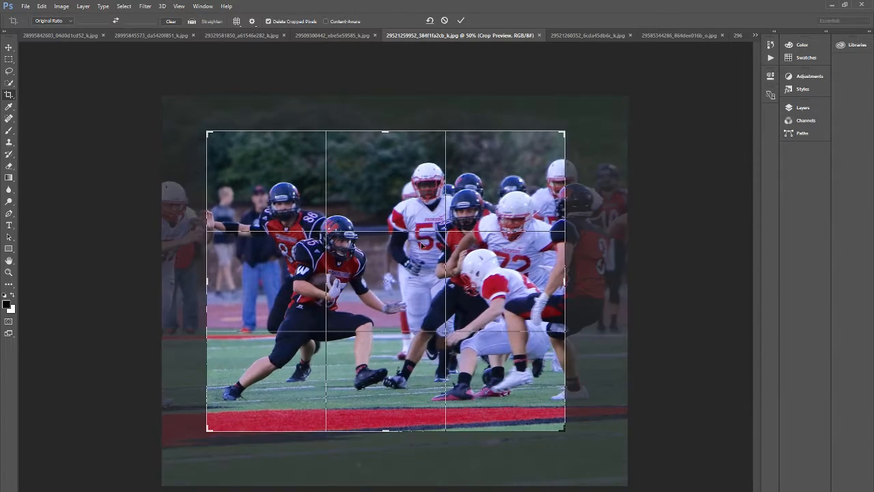
key(Return)
click(179, 6)
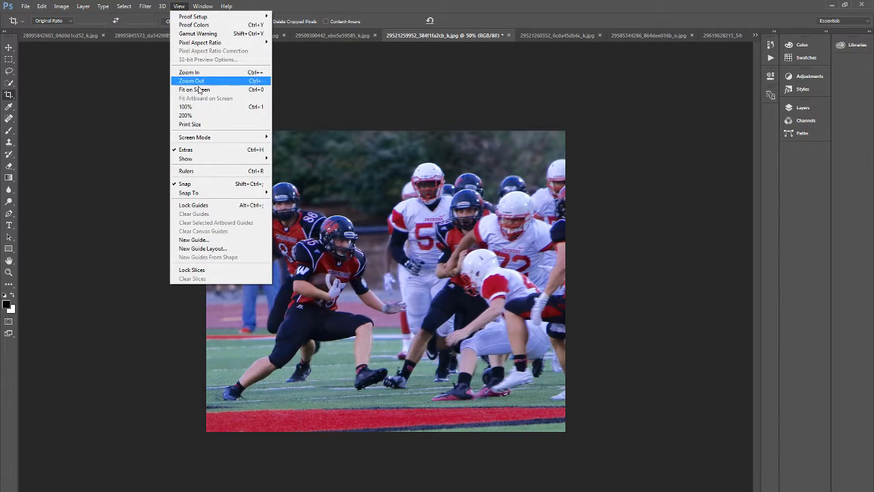
click(198, 90)
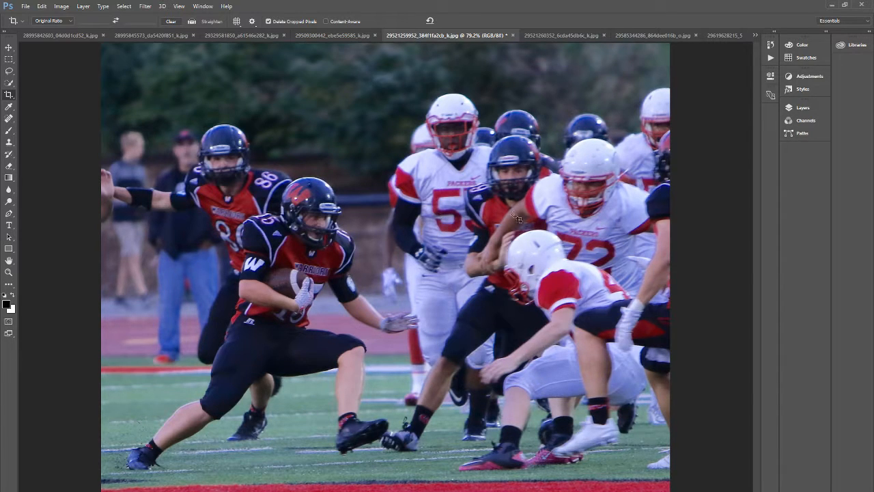
- Run the "Warm it up, Kris!" action on the cropped fifth photo
click(771, 59)
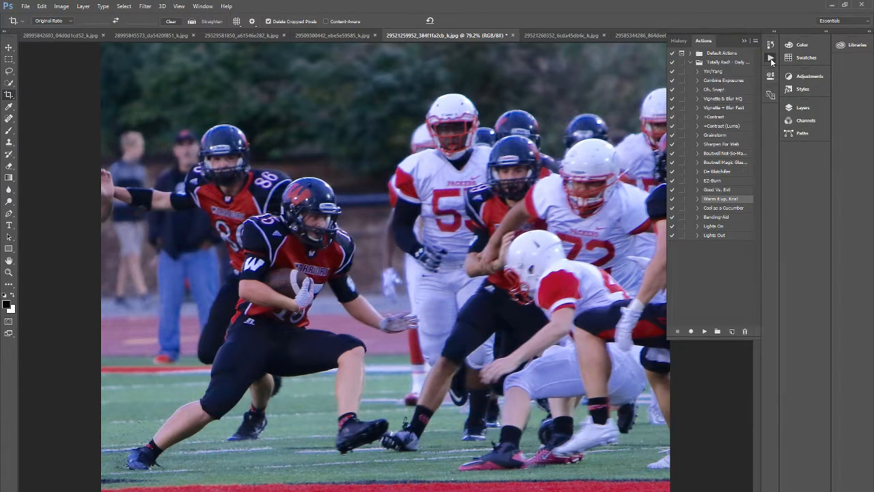
click(698, 62)
click(690, 63)
click(690, 63)
click(704, 331)
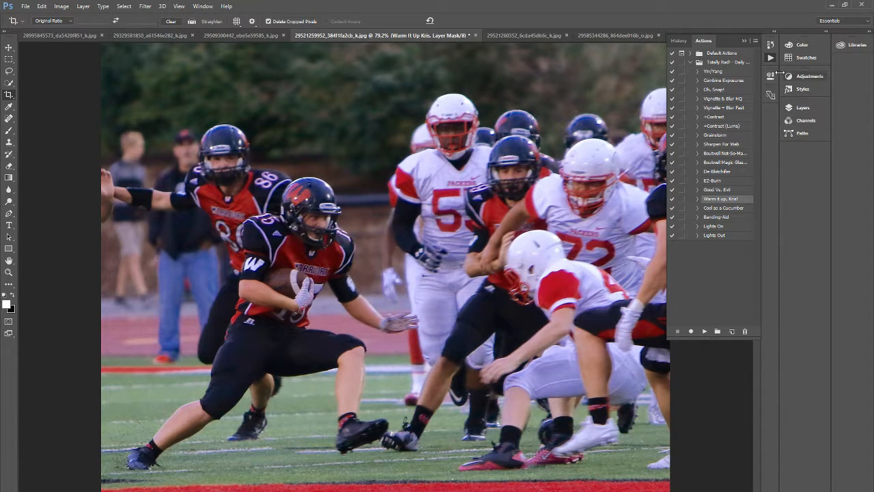
- Compare the fifth photo with and without the warming layer through its history, ending on the New Curves Layer state
click(771, 45)
click(715, 82)
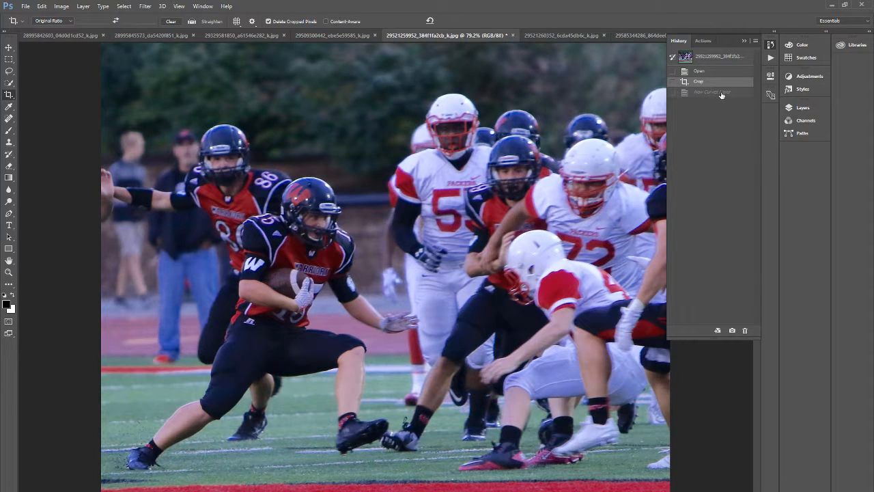
click(720, 92)
click(721, 83)
click(724, 92)
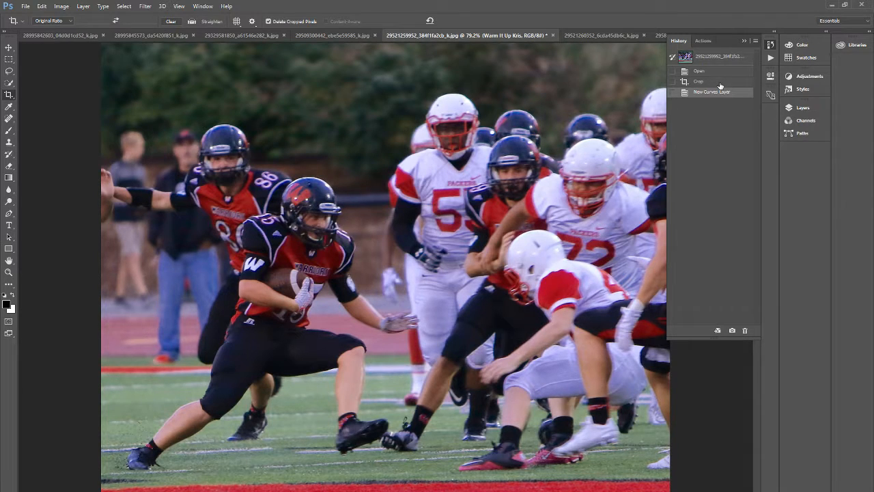
click(721, 83)
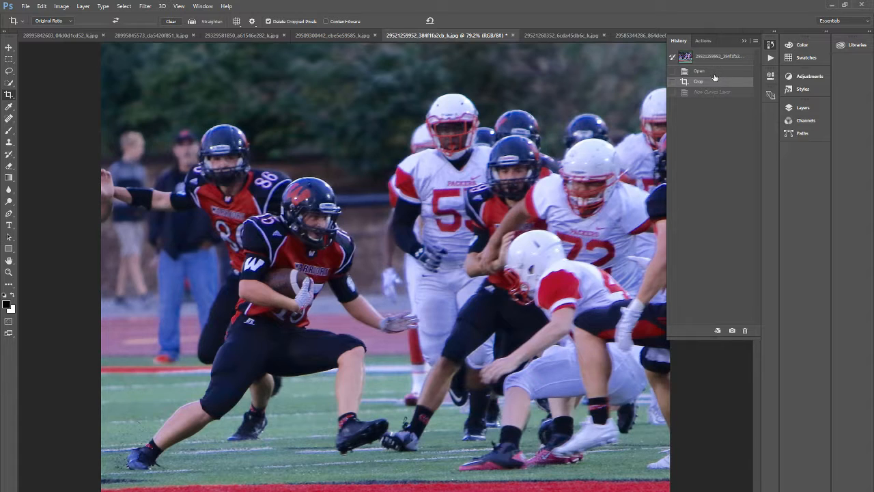
click(717, 92)
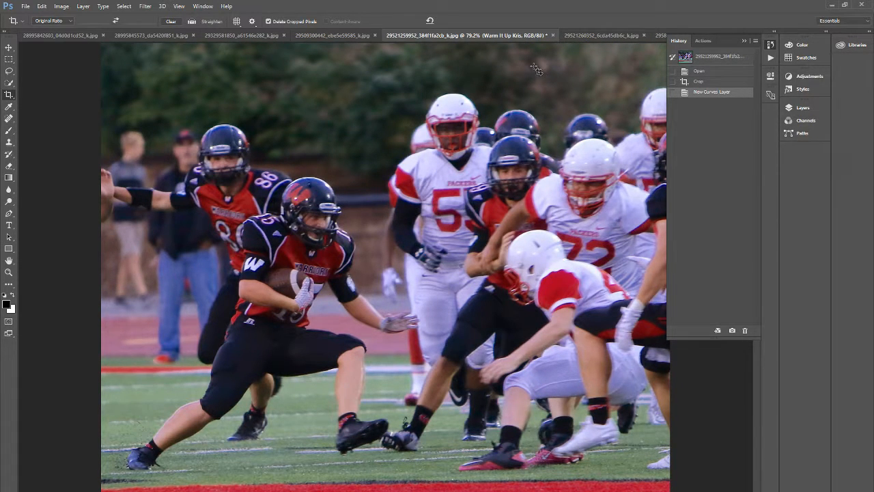
- Switch to the sixth photo and brighten it uncropped with Curves, mapping input 59 to output 92 and input 163 to output 238
click(603, 36)
click(746, 39)
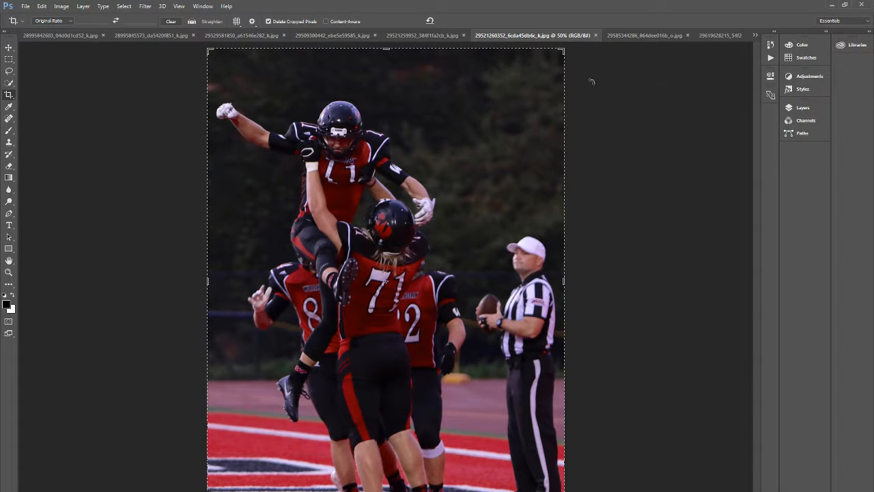
key(Escape)
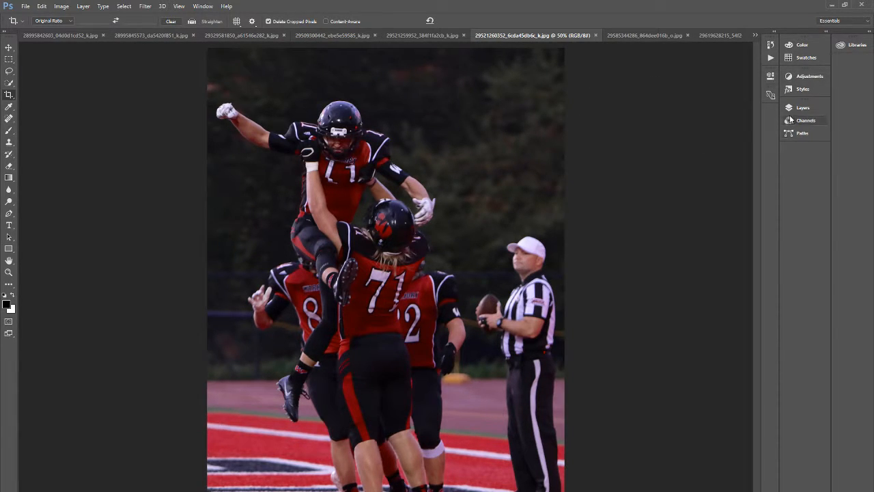
click(62, 6)
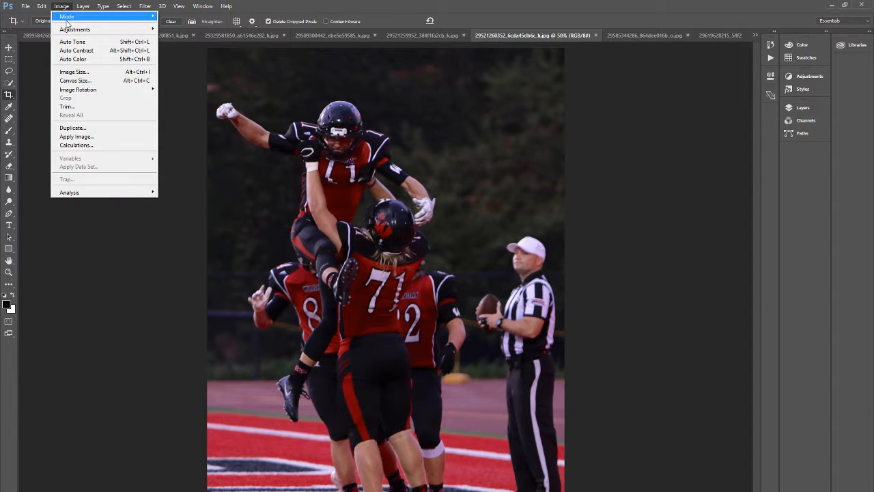
mouse_move(94, 31)
click(198, 46)
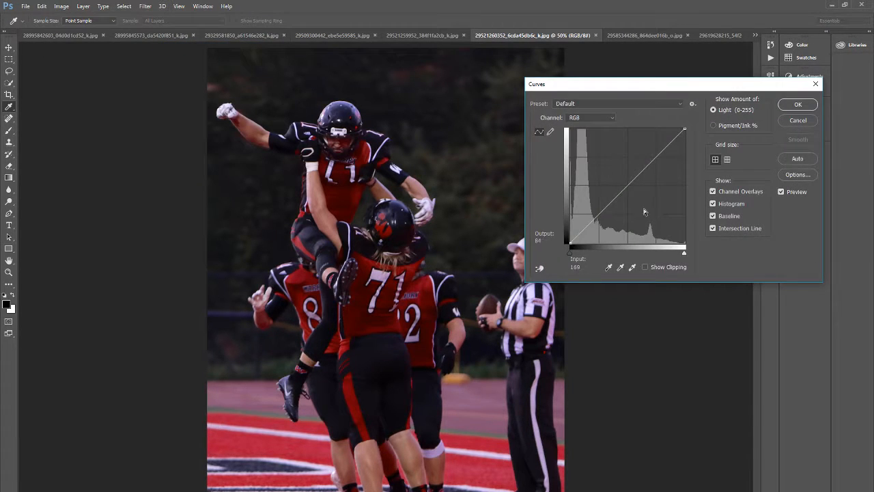
mouse_move(606, 207)
mouse_down()
mouse_move(599, 190)
mouse_move(599, 201)
mouse_up()
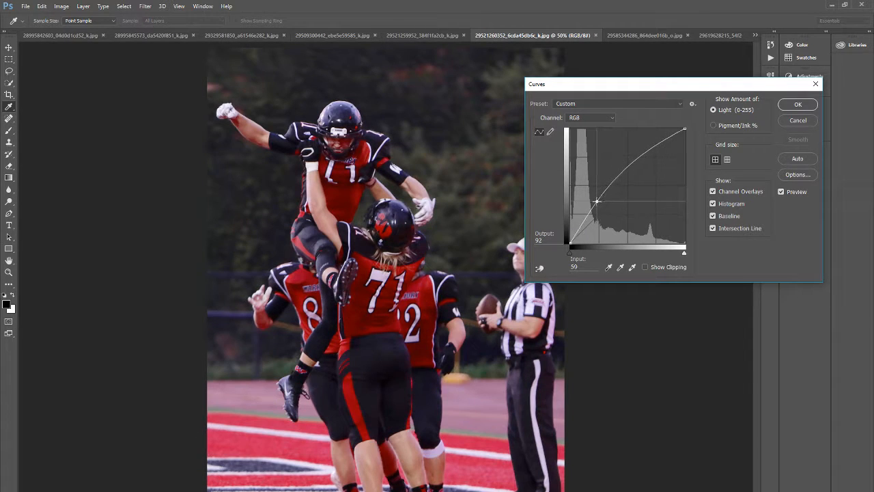
mouse_move(656, 148)
mouse_down()
mouse_move(659, 139)
mouse_move(643, 136)
mouse_up()
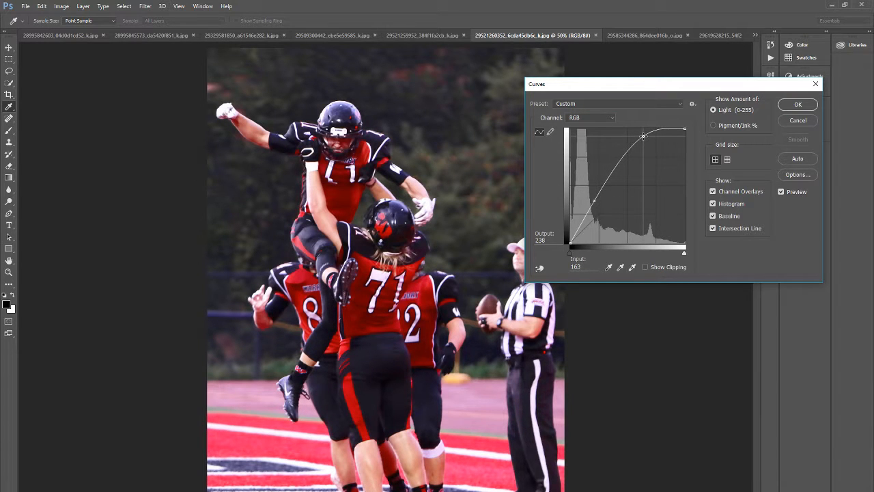
click(796, 105)
- Run the "Warm it up, Kris!" action on the sixth photo and lower the warming layer's opacity to 45%
click(770, 58)
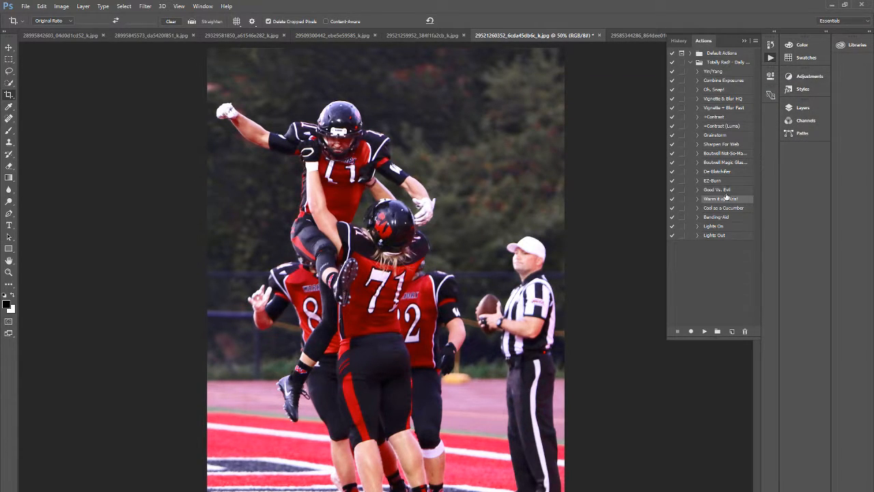
click(704, 331)
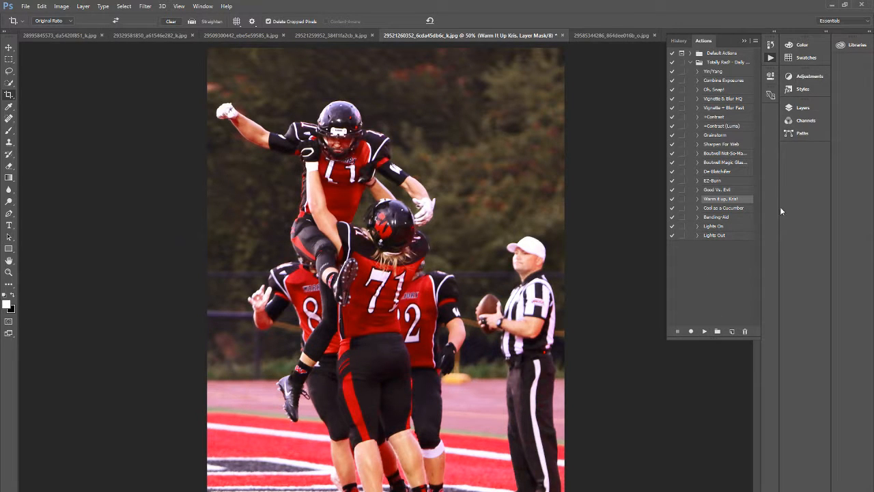
click(799, 108)
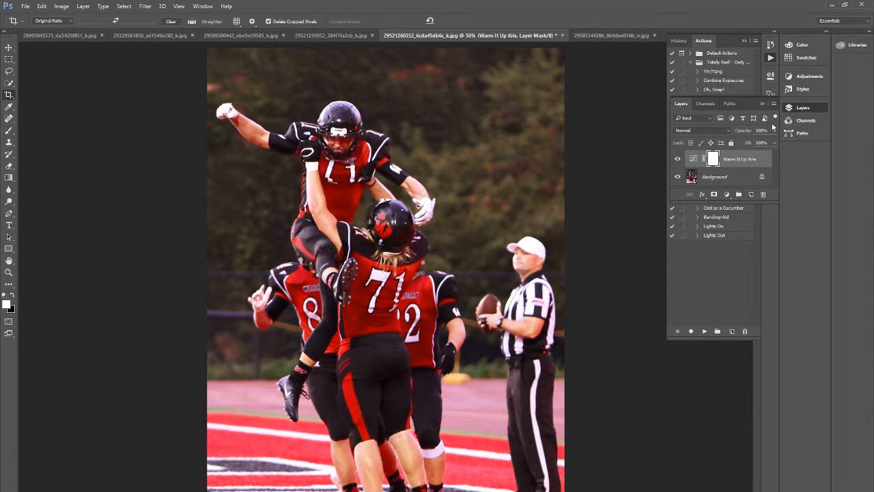
click(773, 130)
drag(773, 141, 749, 141)
- Compare the sixth photo's opened and edited states through its history, ending on the Master Opacity Change state
click(770, 44)
click(716, 73)
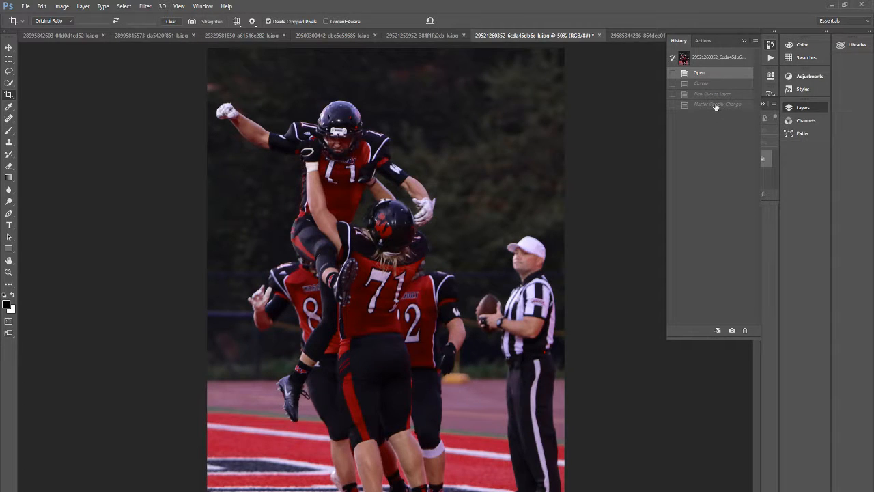
click(716, 106)
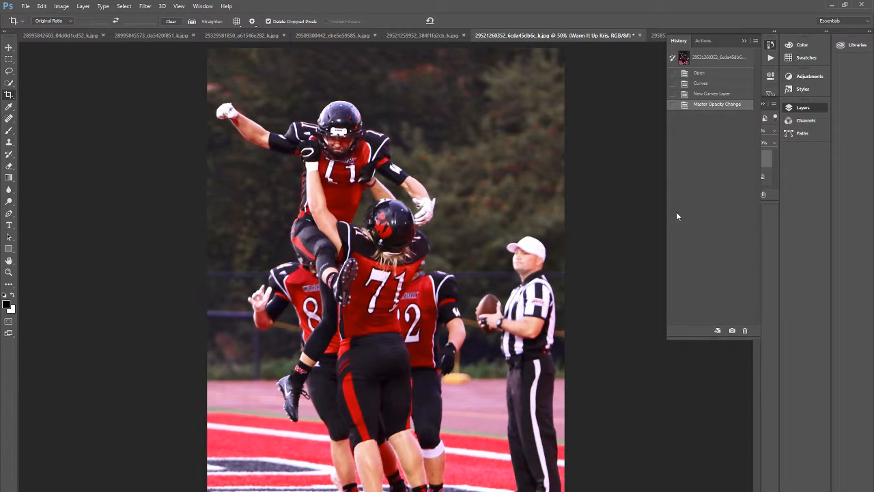
click(743, 42)
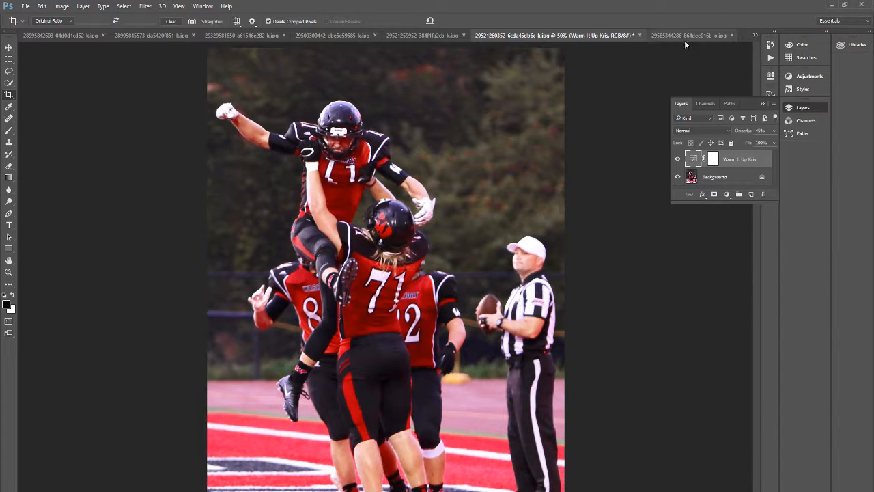
click(761, 102)
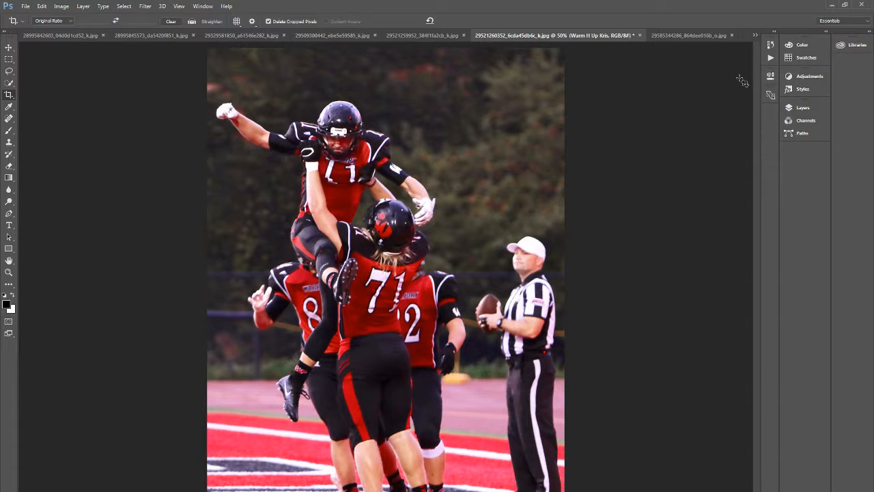
- Switch to the seventh photo and brighten it uncropped with Curves, mapping input 60 to output 133
click(691, 36)
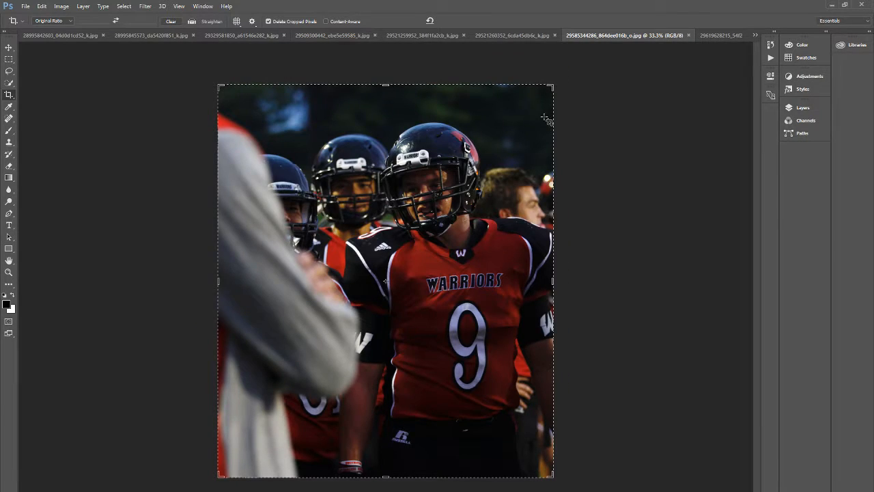
key(Escape)
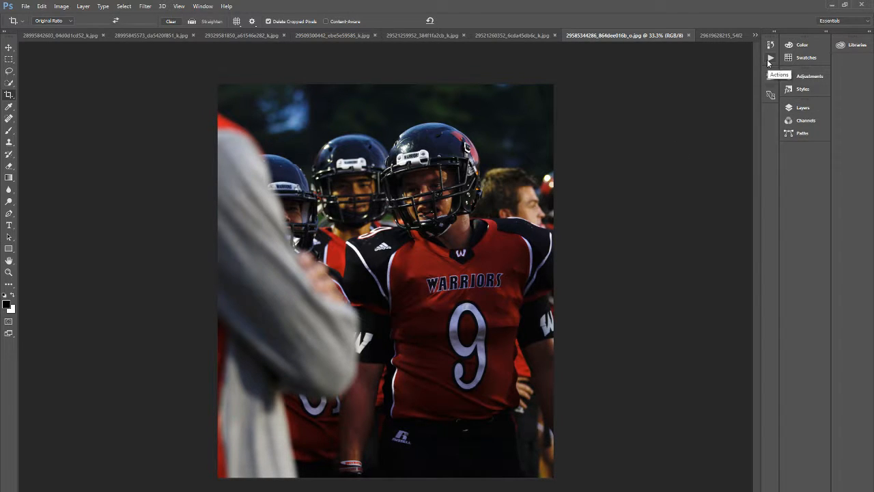
click(62, 6)
mouse_move(74, 30)
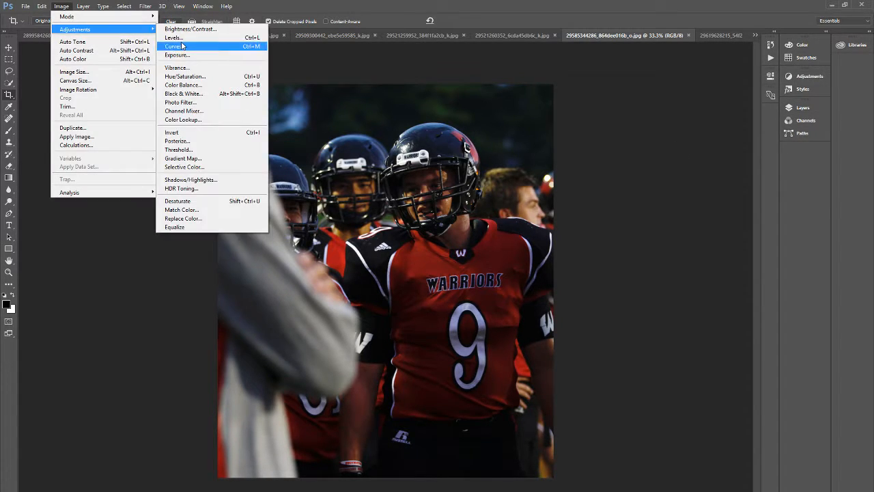
click(227, 48)
drag(604, 208, 598, 183)
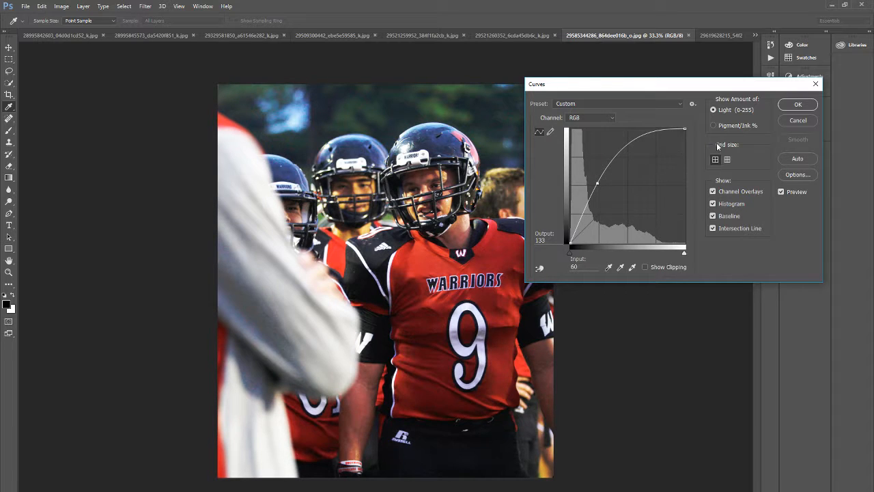
click(797, 105)
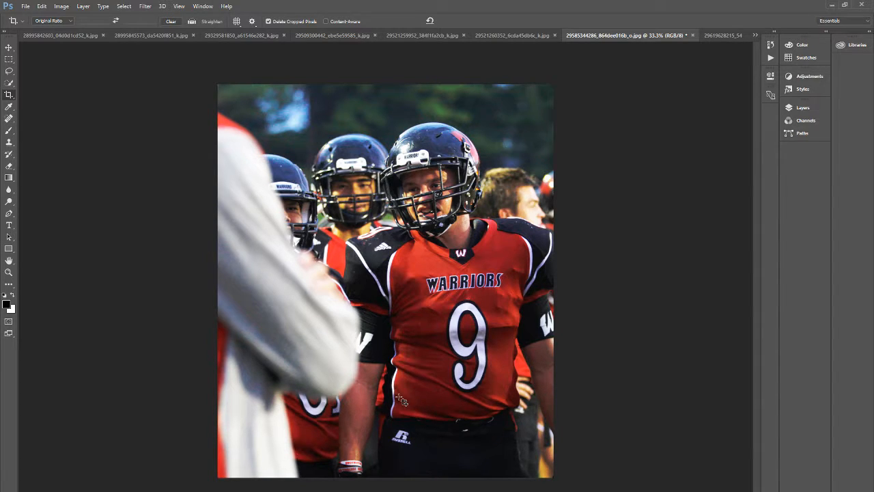
- Compare the seventh photo before and after brightening through its history, ending on the Curves state
click(772, 45)
click(721, 73)
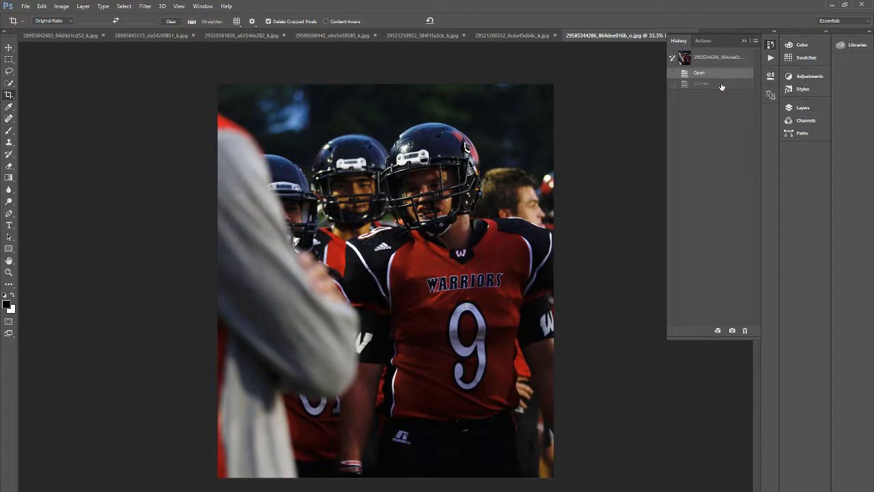
click(722, 84)
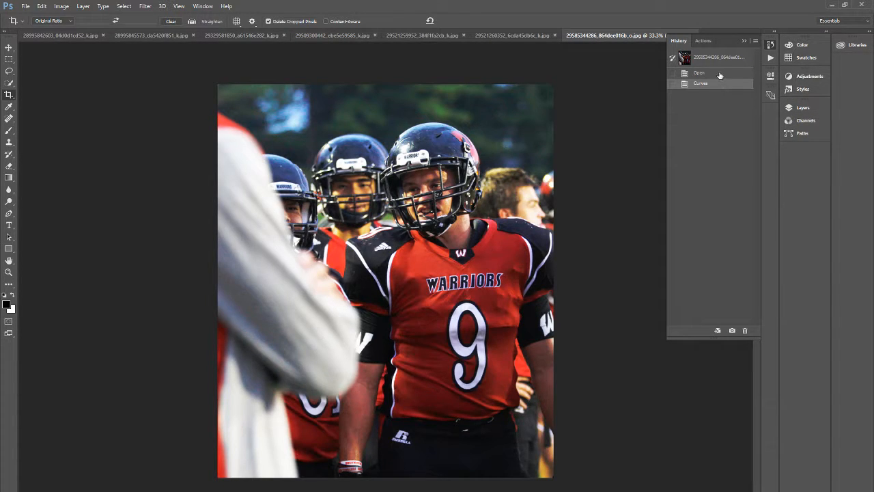
click(719, 73)
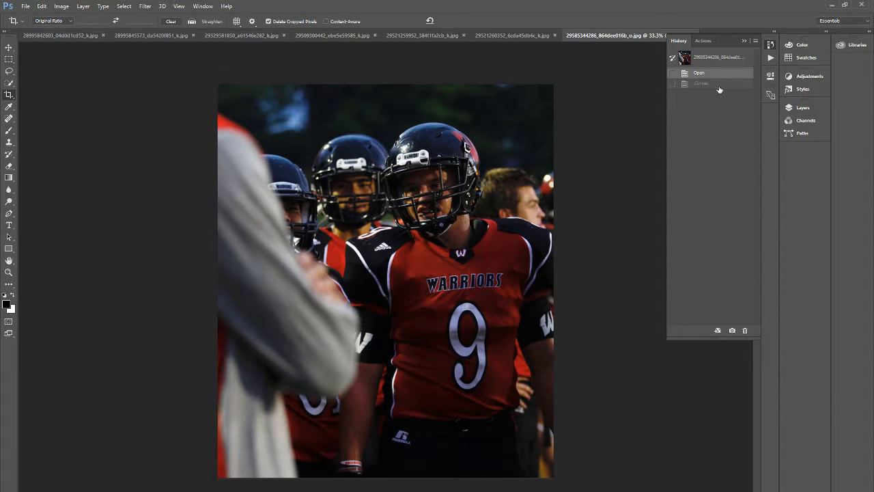
click(719, 85)
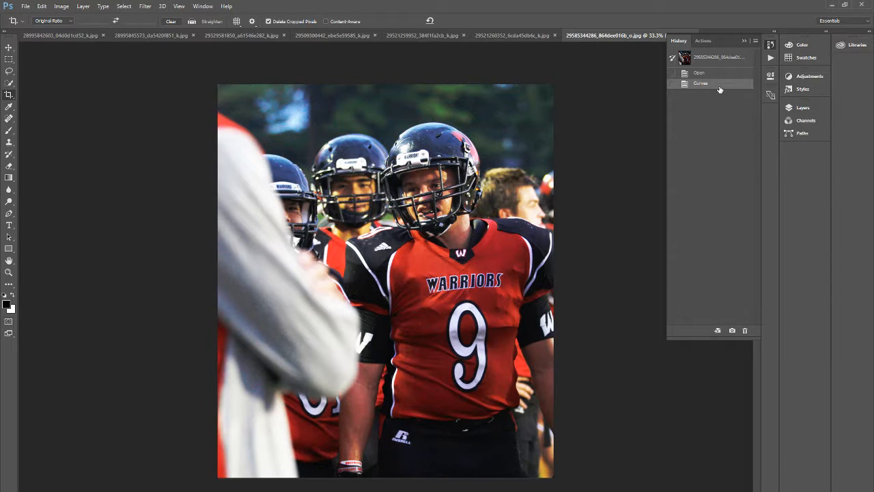
click(716, 73)
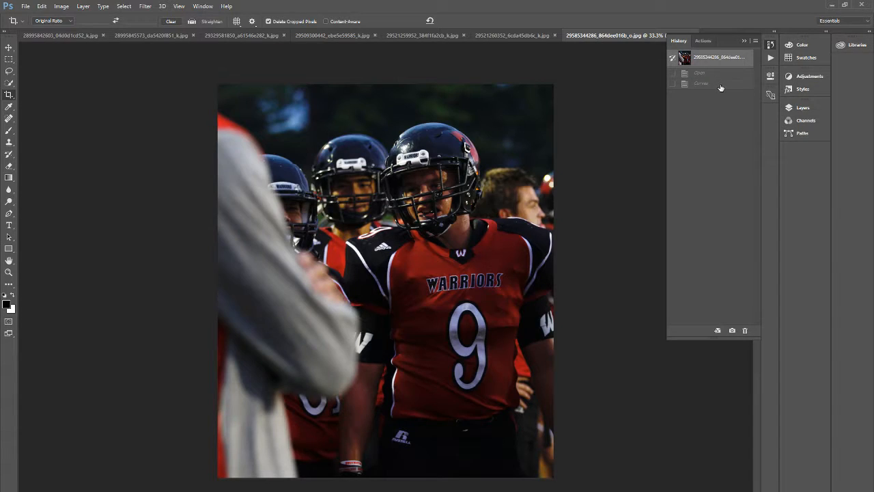
click(721, 87)
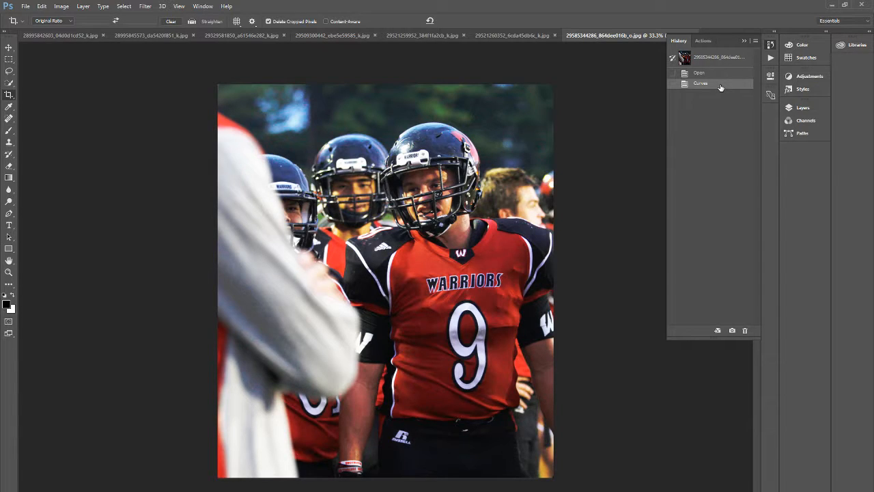
click(744, 41)
- Switch to the second photo, of the two players jumping, and run the "Oh, Snap!" action on it
click(770, 57)
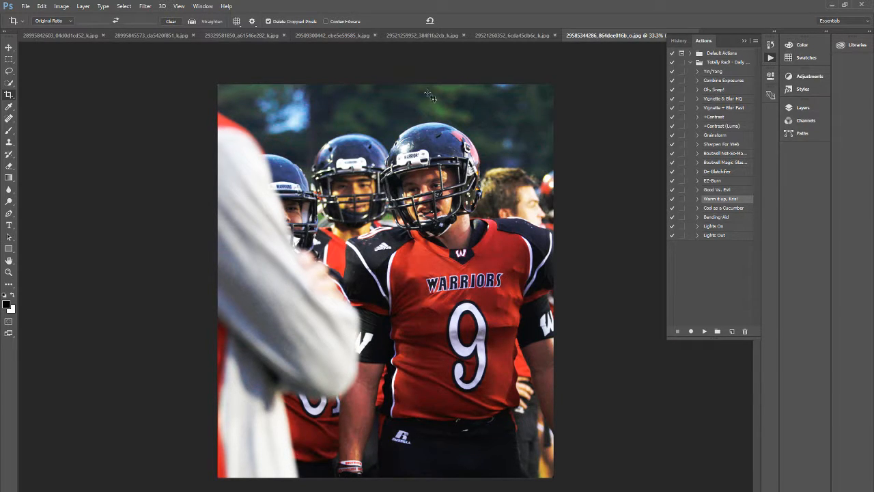
click(150, 36)
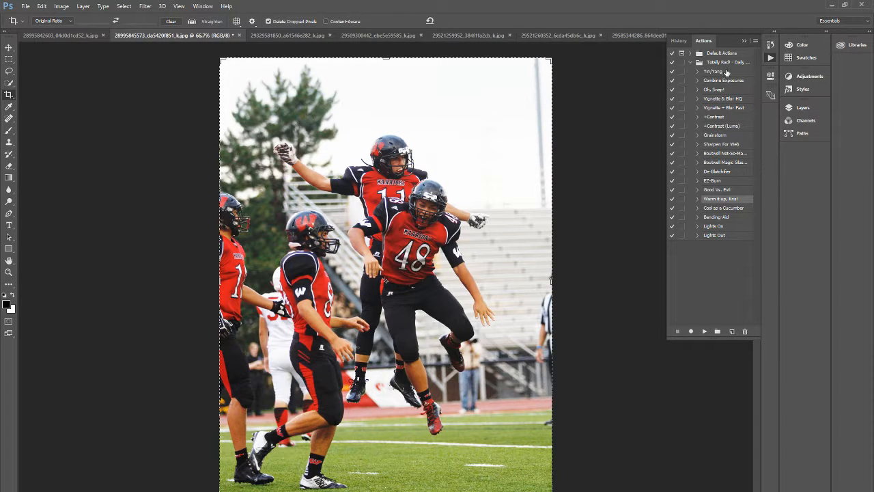
click(714, 89)
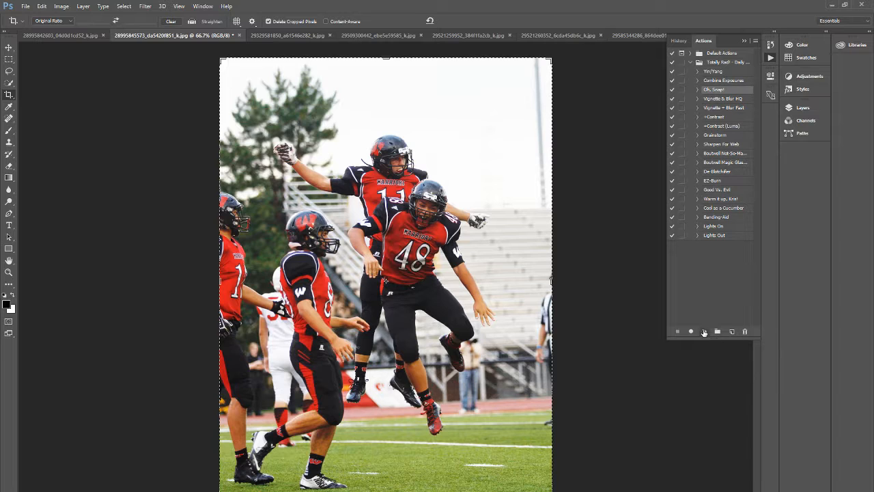
click(704, 333)
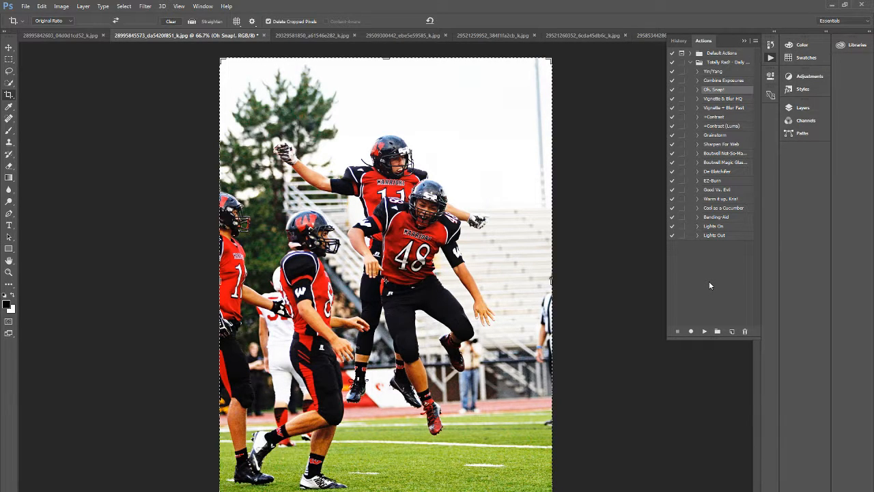
- Toggle the Oh Snap! group's visibility repeatedly to compare the second photo with and without the effect, leaving the group visible
click(800, 107)
click(678, 156)
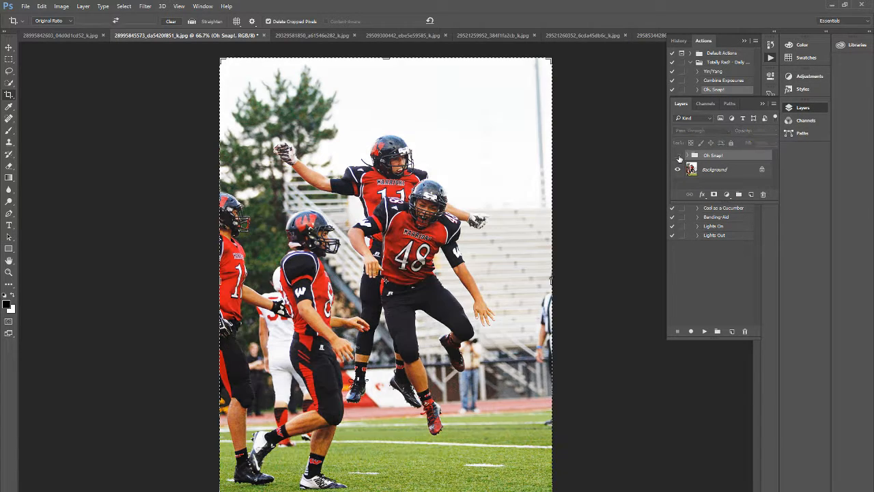
click(678, 156)
click(678, 156)
click(678, 156)
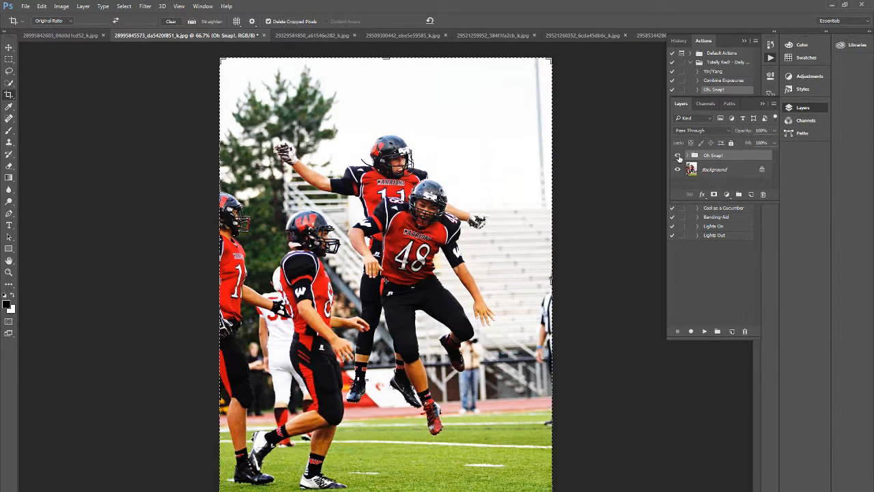
click(678, 155)
click(678, 156)
click(678, 156)
click(678, 156)
click(678, 155)
click(678, 156)
click(678, 156)
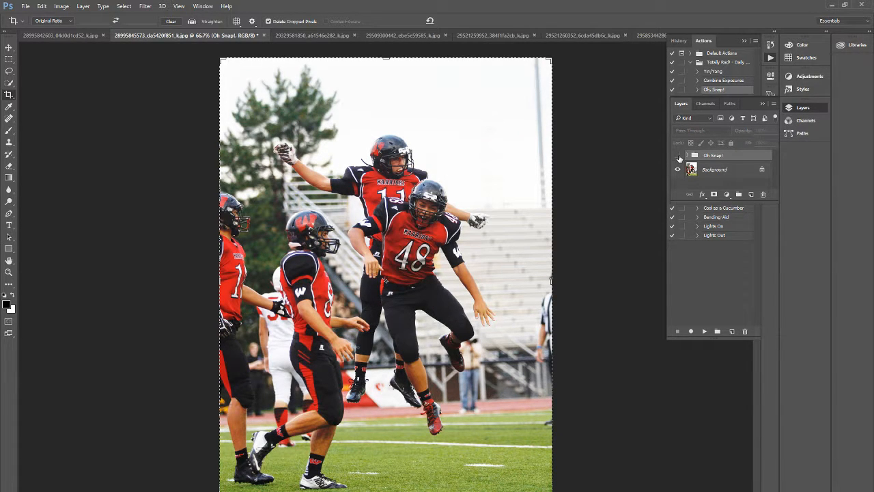
click(678, 155)
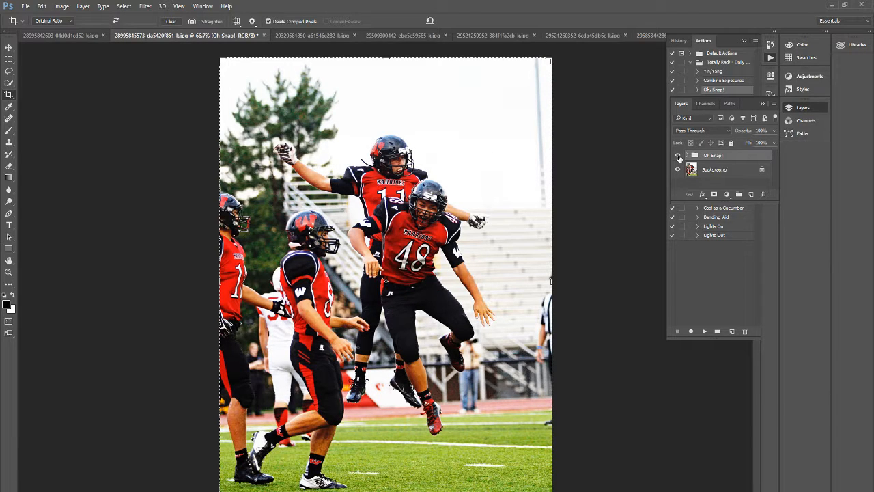
click(678, 156)
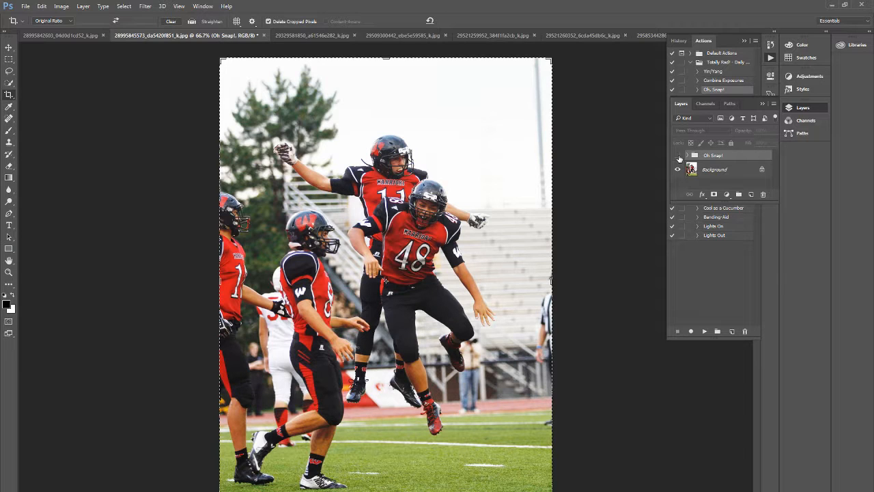
click(678, 156)
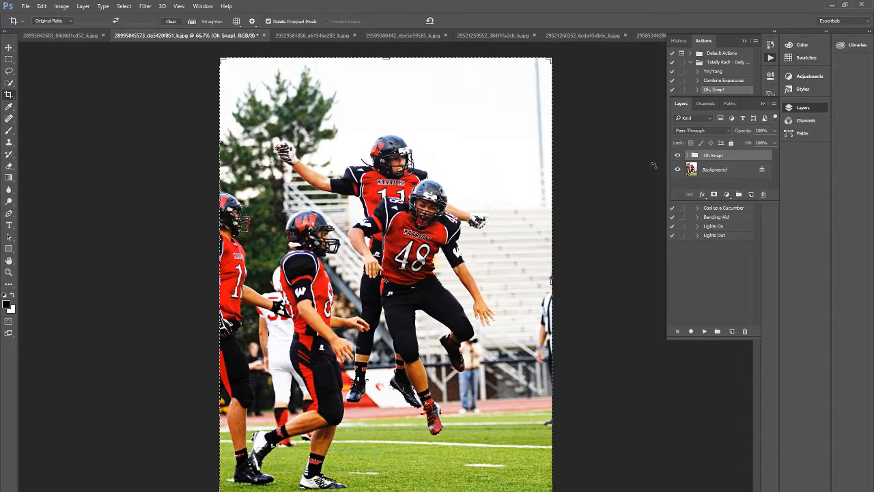
- Inspect the jumping players in the second photo at 100% zoom, clear the open panels, and fit the photo on screen
click(9, 272)
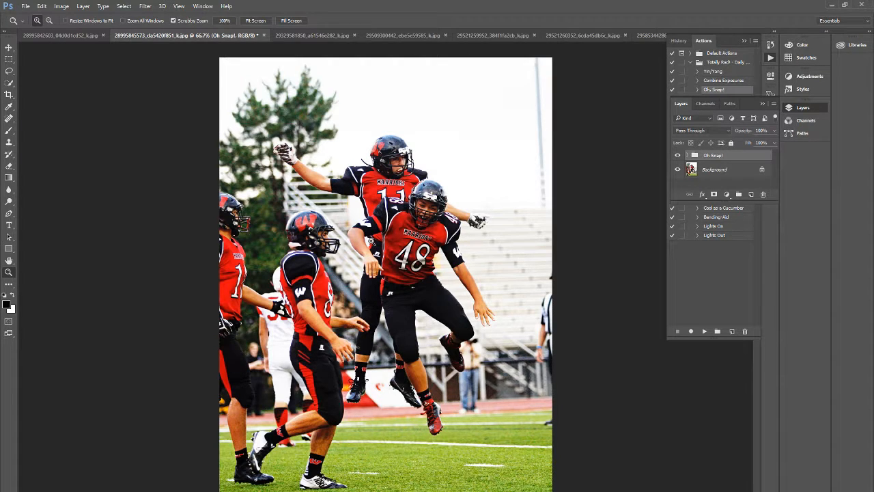
click(370, 241)
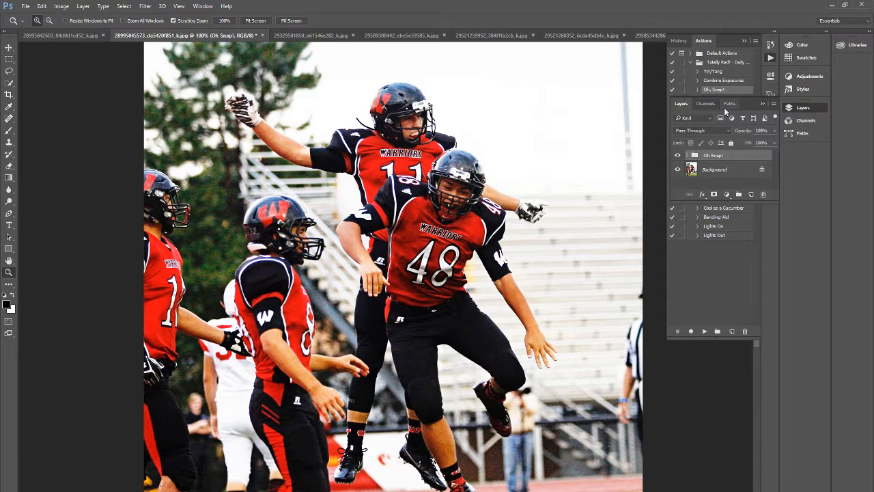
click(761, 104)
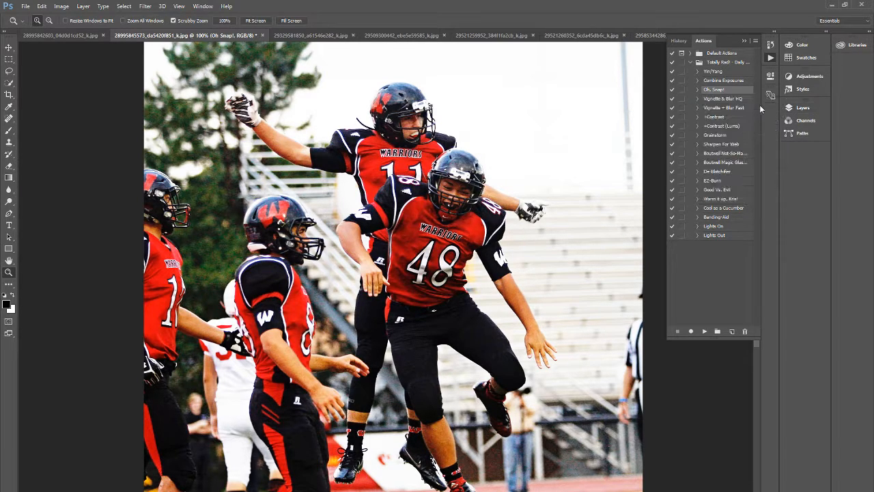
click(745, 41)
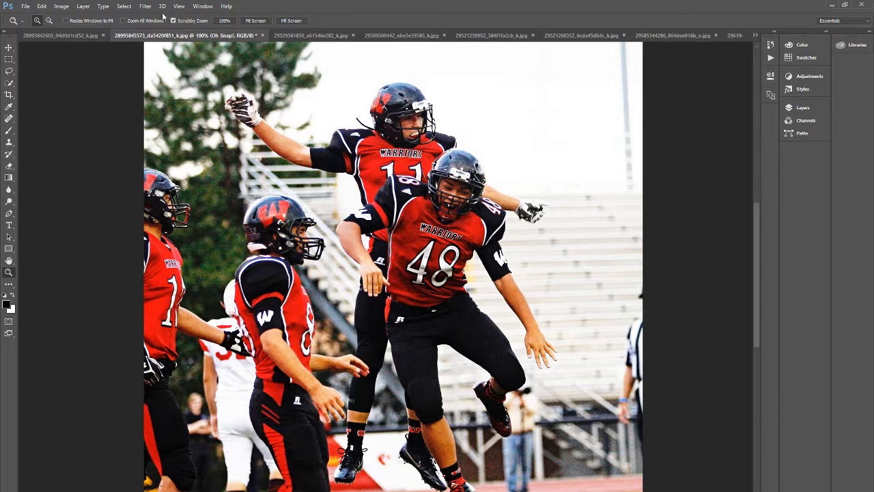
click(261, 20)
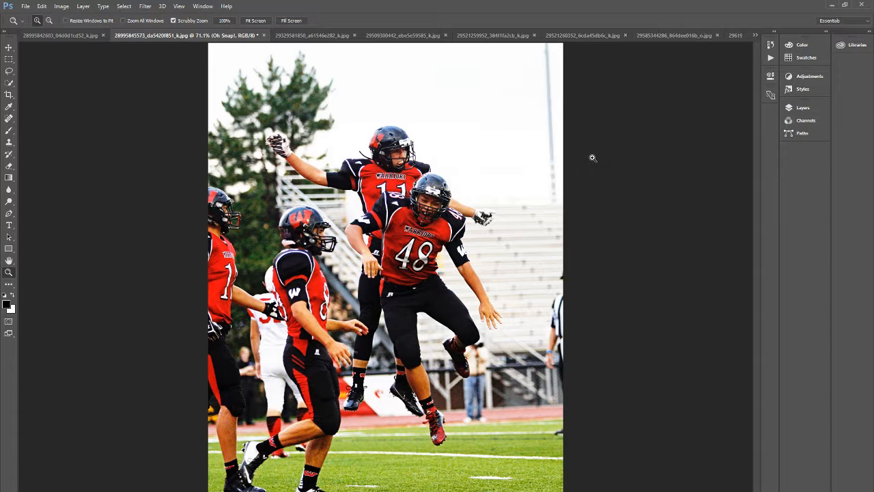
mouse_move(614, 491)
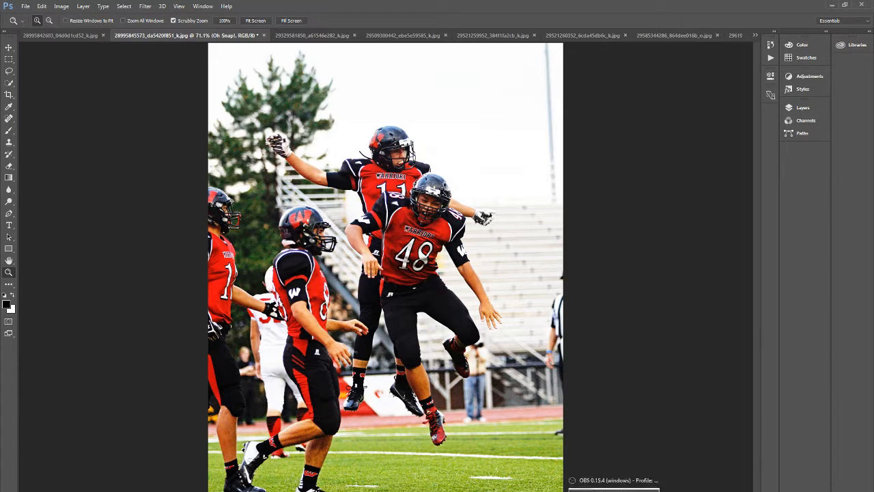
click(614, 485)
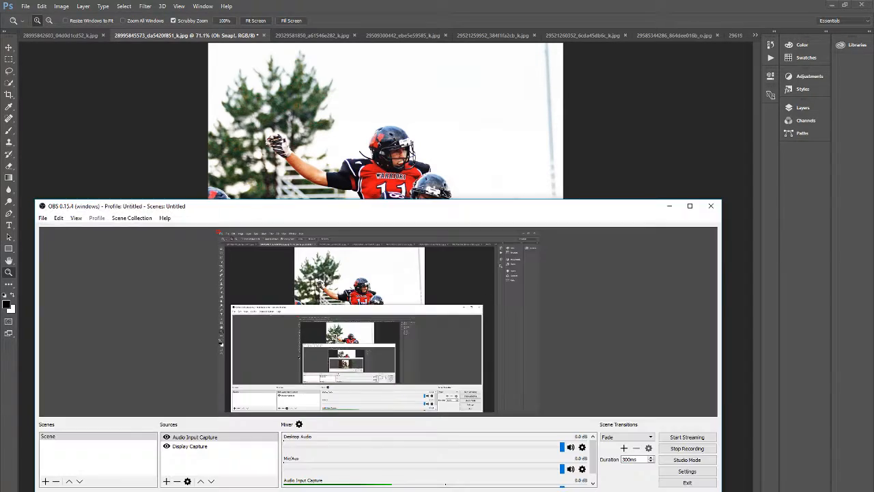